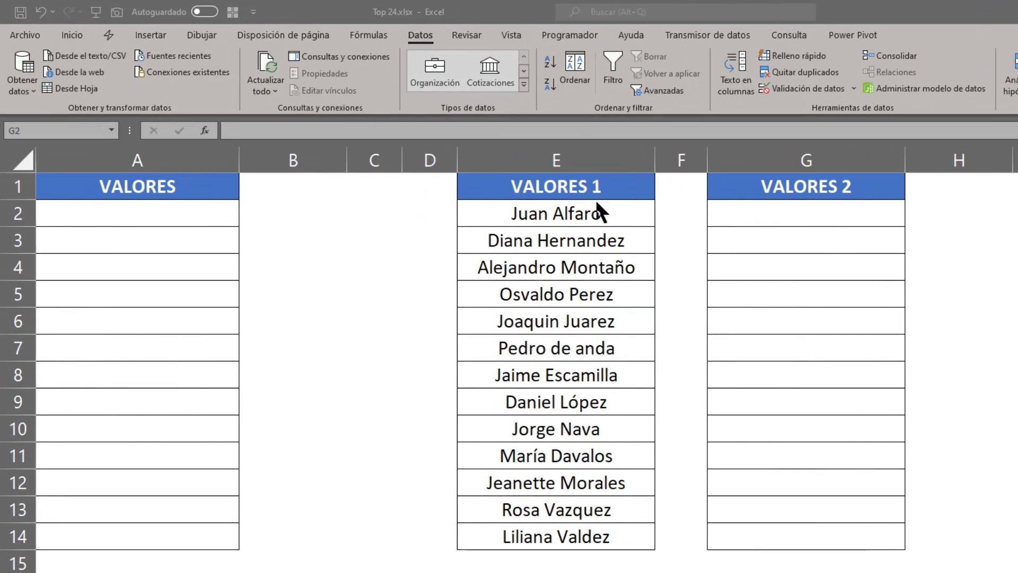
- Review the names in E2:E14, then select the empty VALORES cells A2:A14
left_click(614, 216)
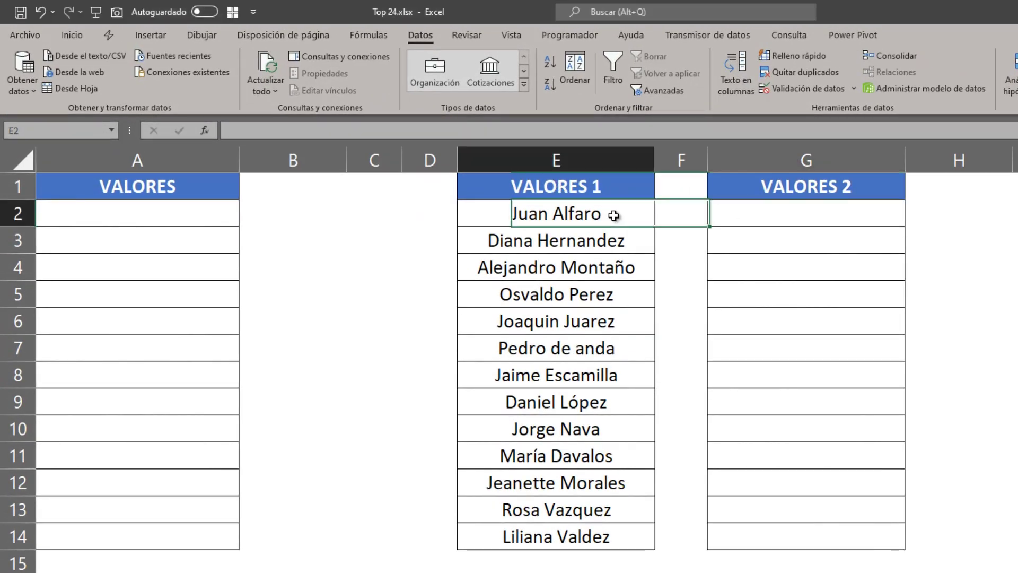
left_click_drag(614, 215, 612, 535)
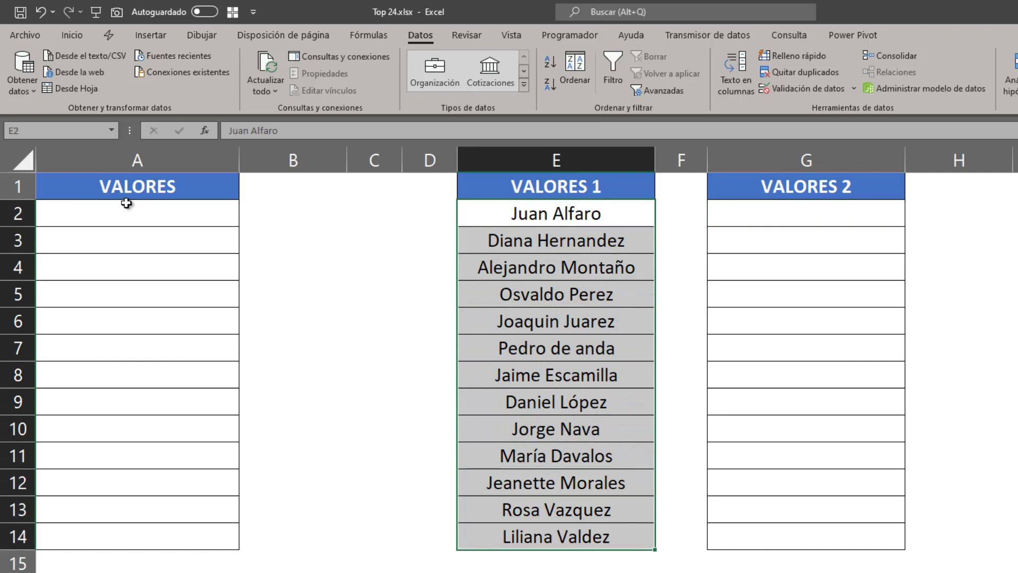
mouse_move(126, 203)
left_mouse_down()
mouse_move(127, 543)
mouse_move(132, 533)
left_mouse_up()
- Change the data validation of A2:A14 to allow Any value, then select G2
left_click(804, 88)
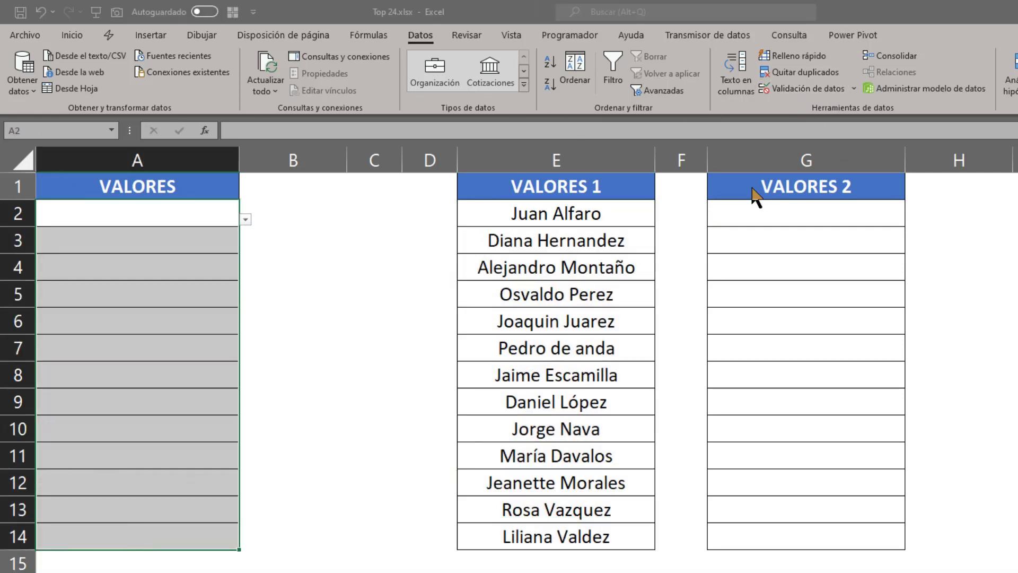
left_click(595, 387)
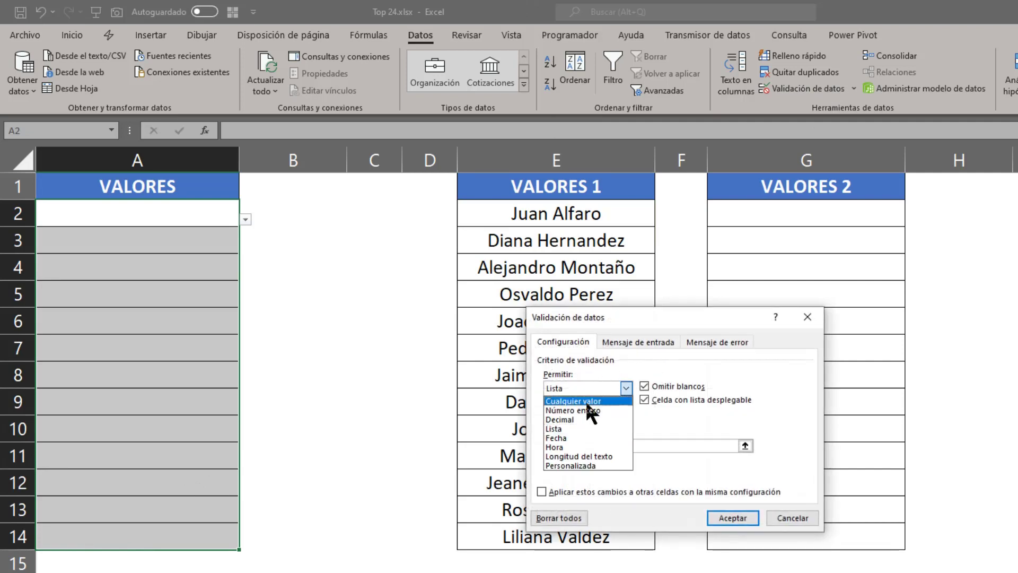
left_click(585, 402)
left_click(734, 517)
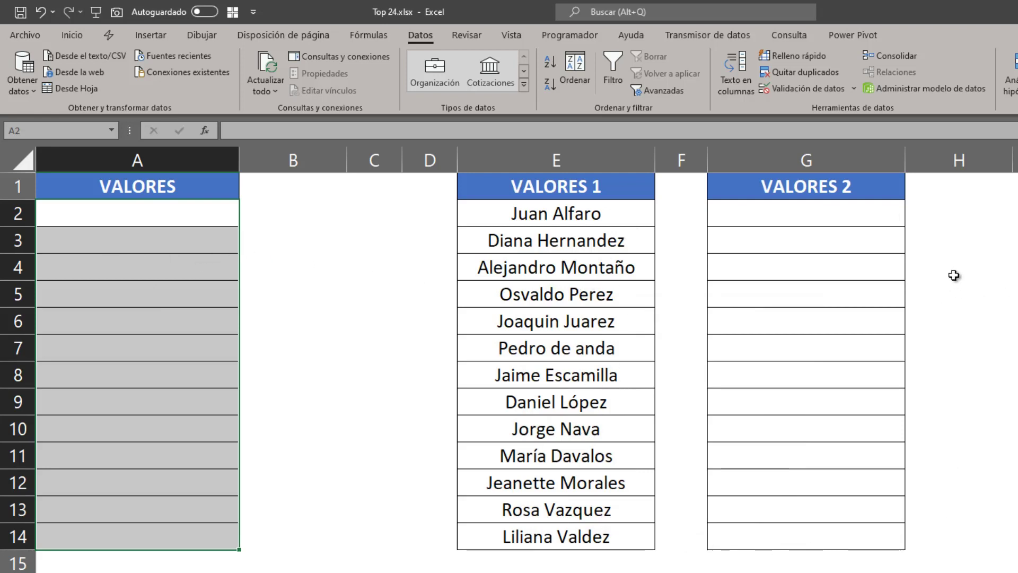
left_click(867, 224)
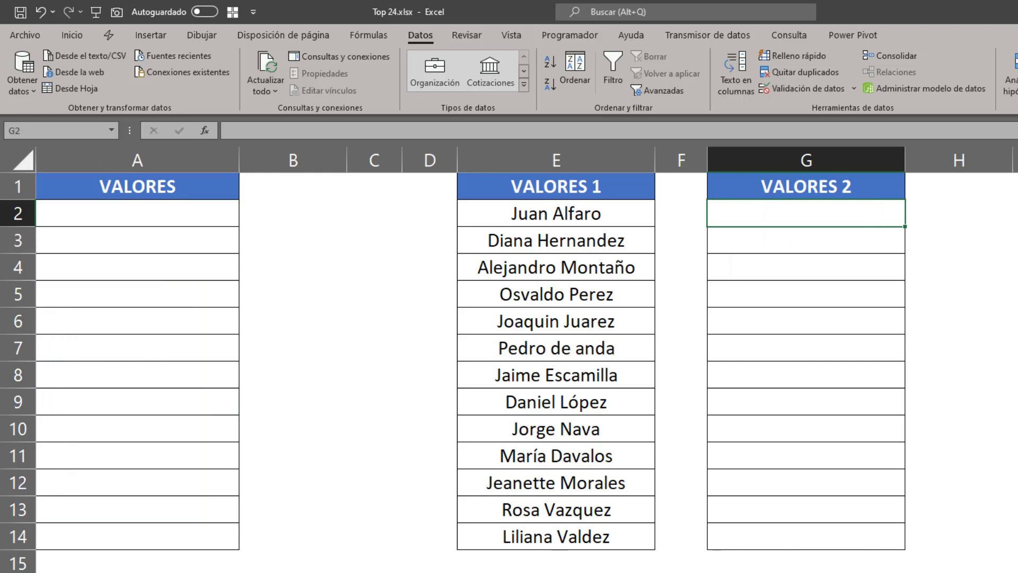
- Begin the G2 formula as =ORDENAR(FILTRAR( using the function suggestions
type("=OR")
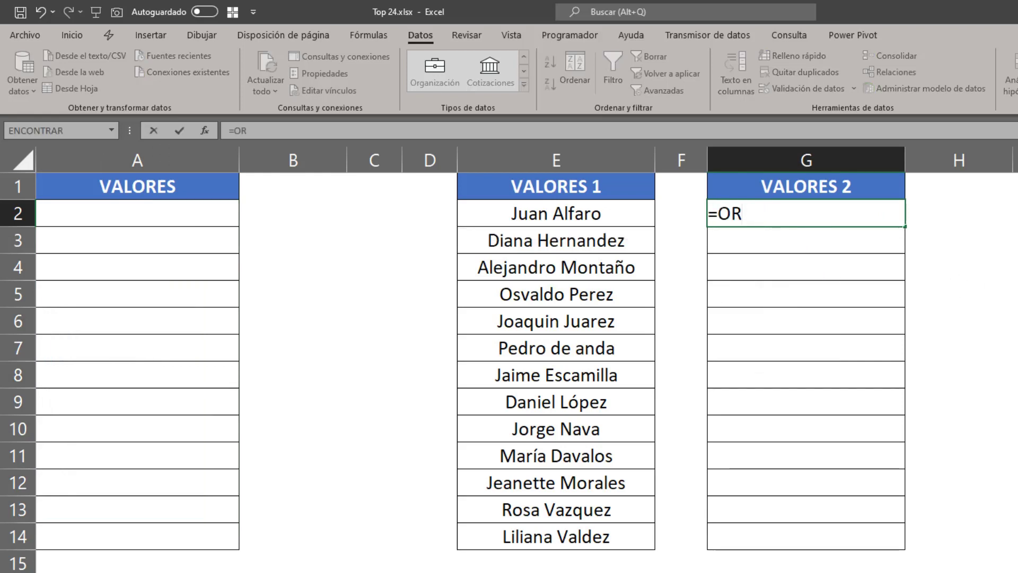
type("d")
key("Tab")
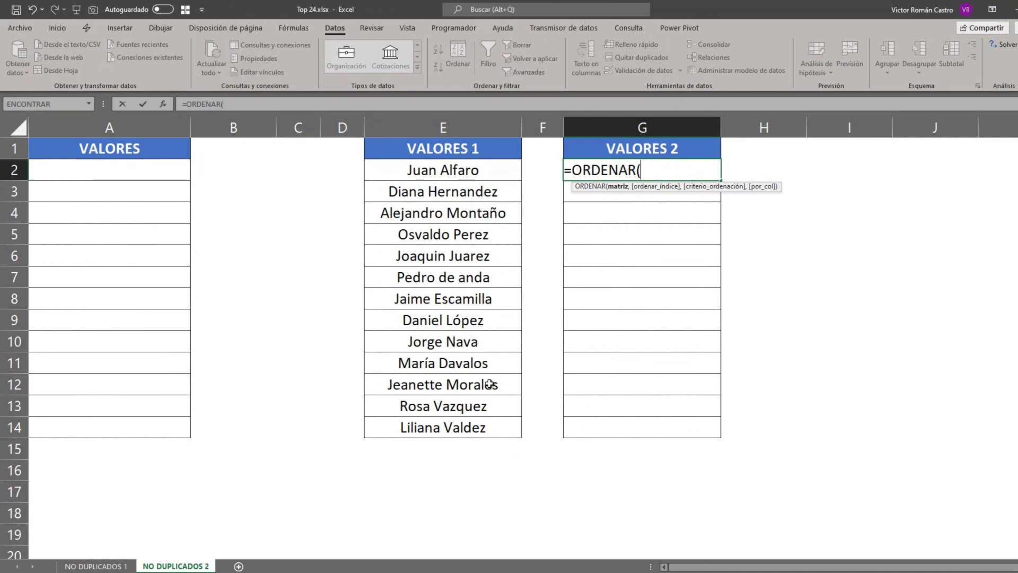
type("f")
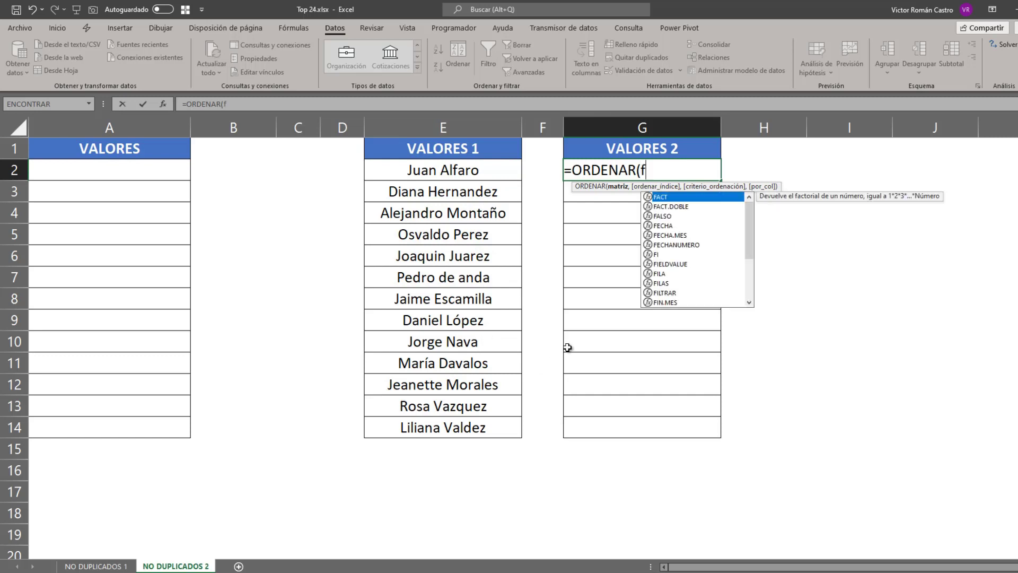
type("il")
key("Down")
key("Down")
key("Tab")
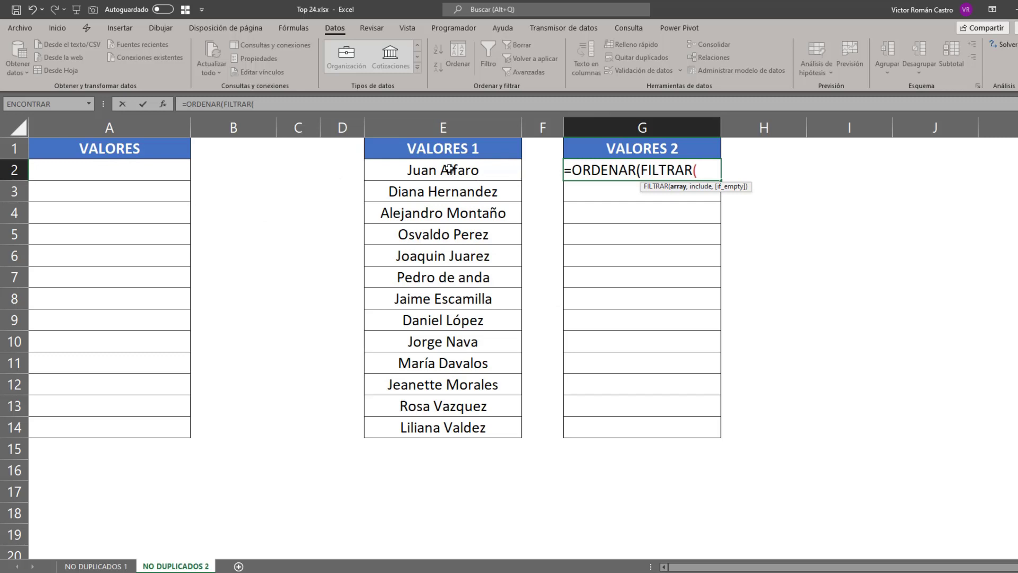
- Add E2:E14 and ,NO(CONTAR.SI( to the G2 formula
mouse_move(434, 167)
left_mouse_down()
mouse_move(449, 333)
mouse_move(474, 427)
left_mouse_up()
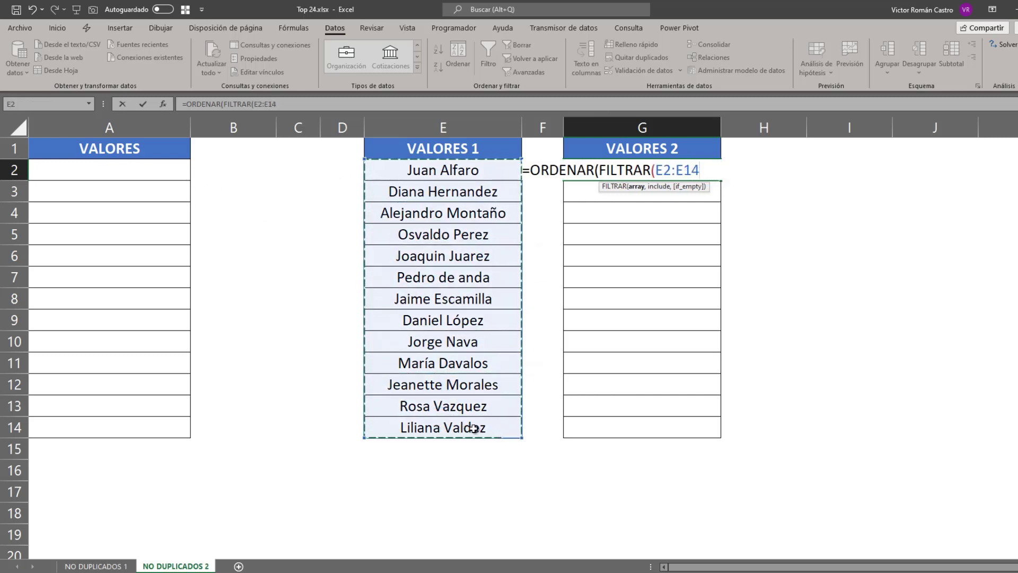
type(",")
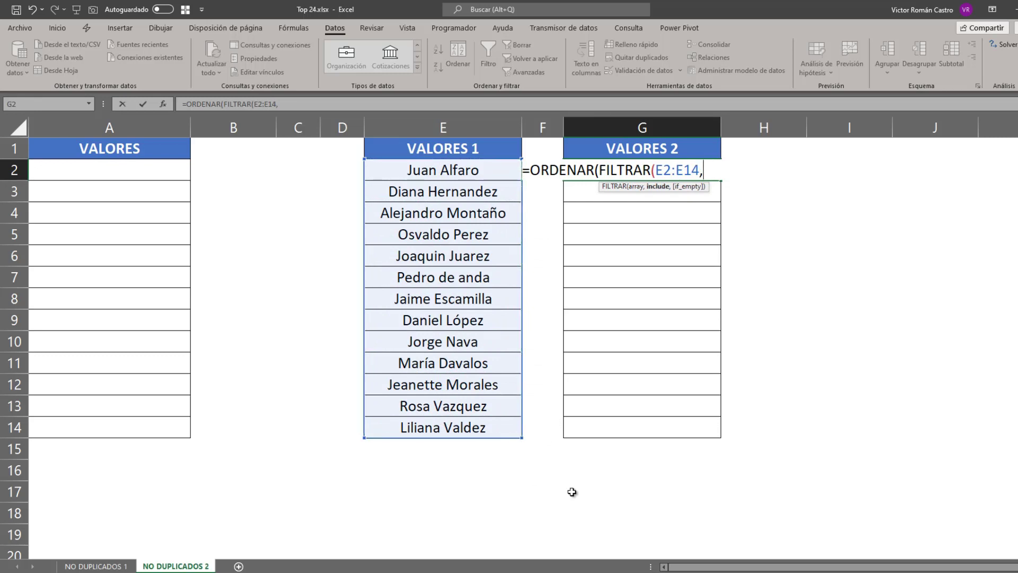
type("NO")
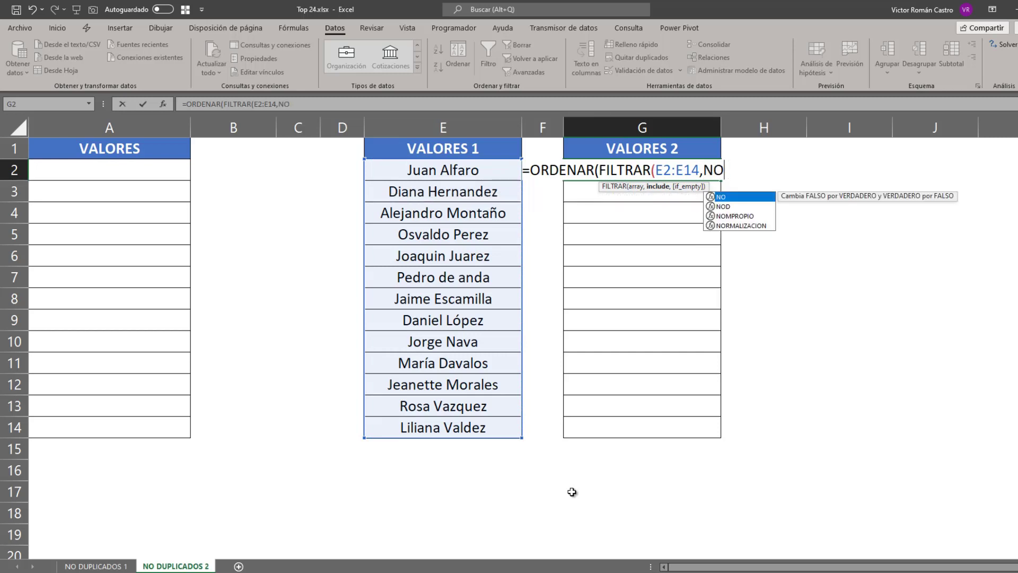
type("(")
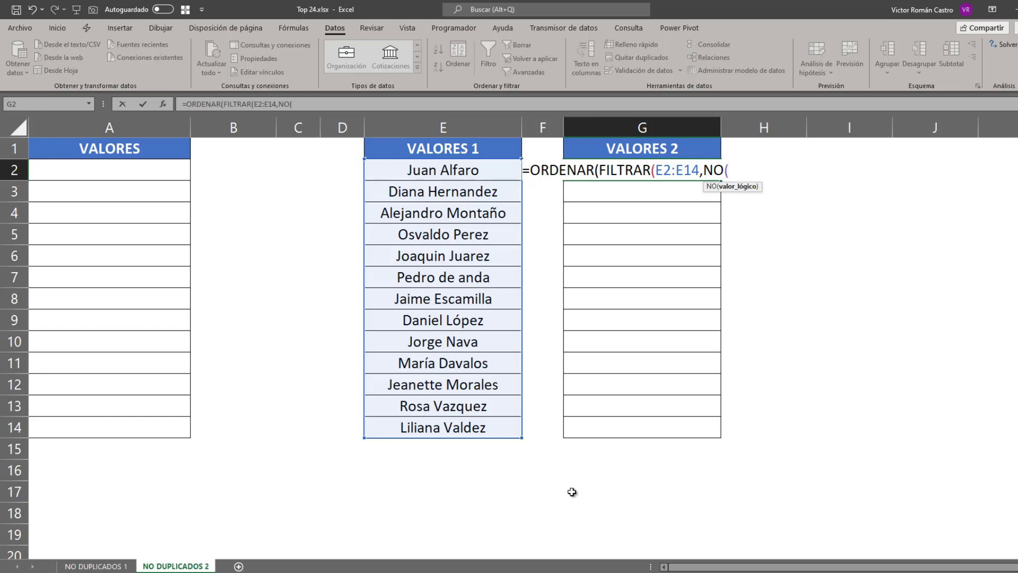
type("C")
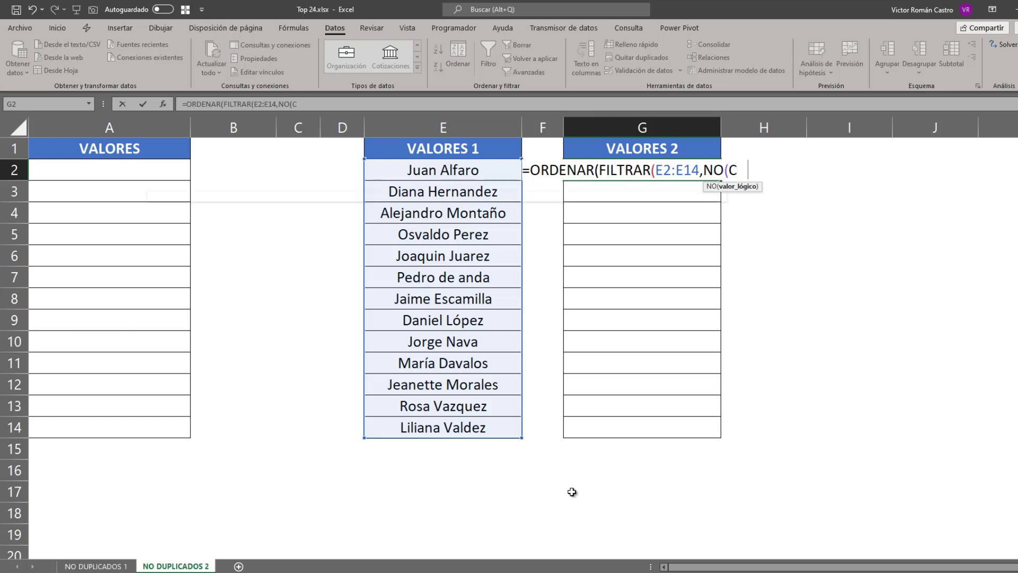
type("ONTAR")
key("Down")
key("Down")
key("Tab")
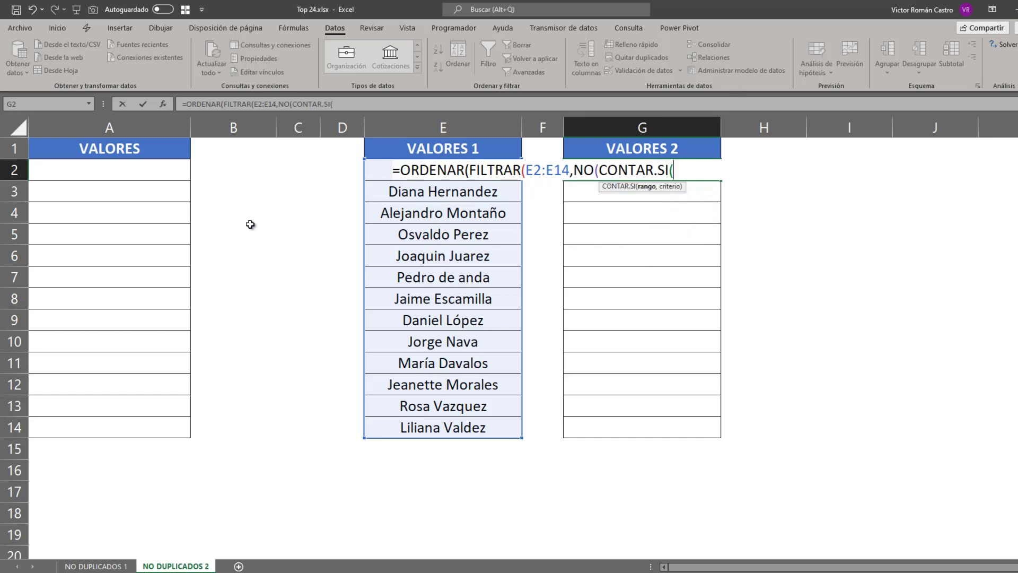
- Finish the formula with A2:A14,E2:E14)))) and enter it so the names spill
mouse_move(80, 162)
left_mouse_down()
mouse_move(87, 246)
mouse_move(139, 424)
left_mouse_up()
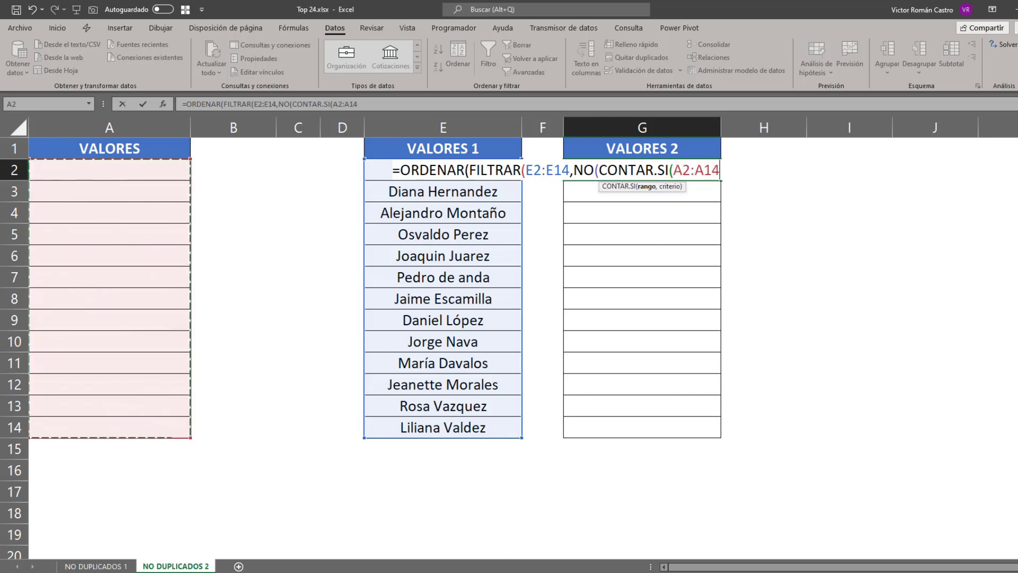
type(",")
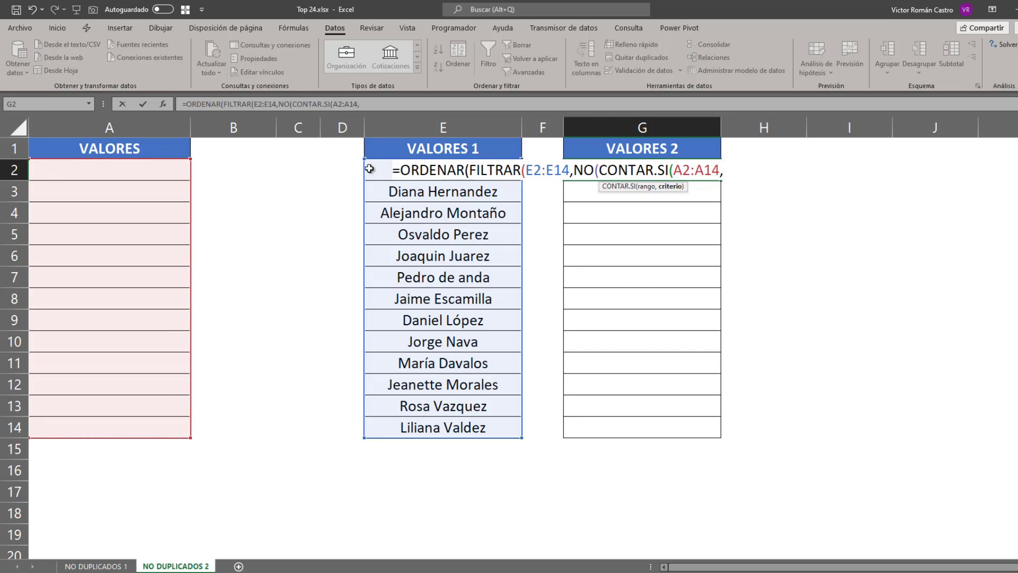
left_click_drag(369, 168, 421, 436)
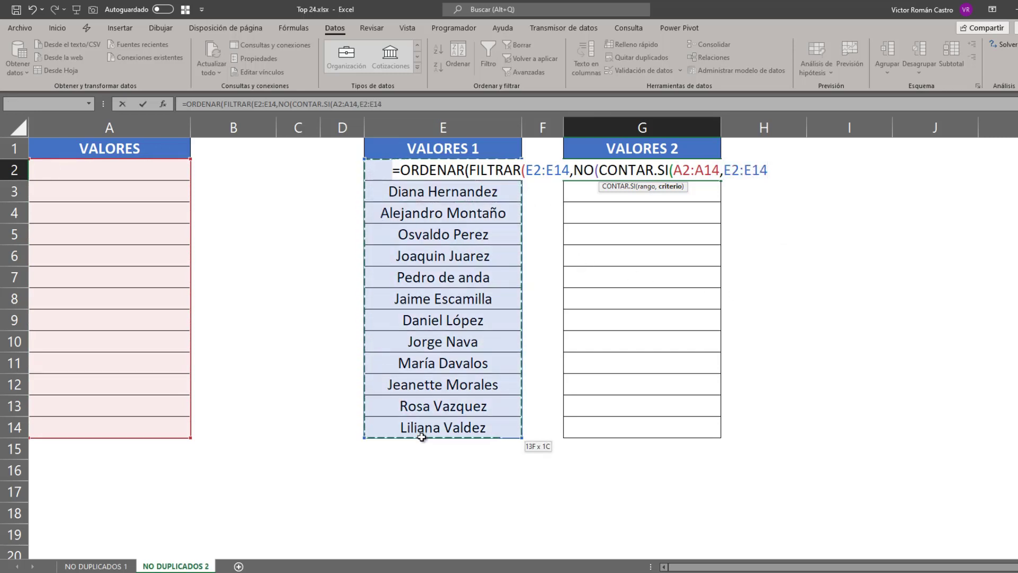
type(")")
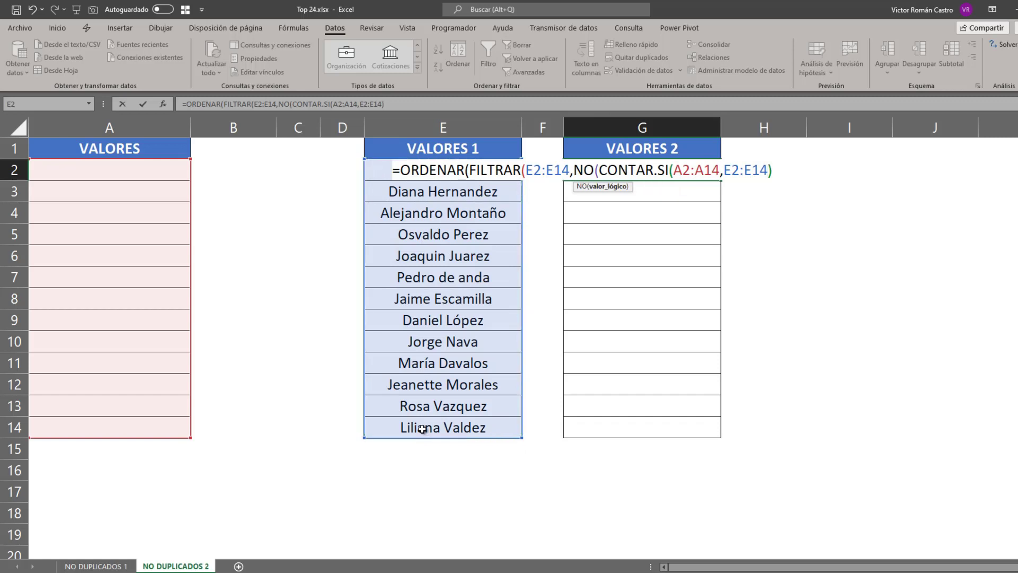
type(")")
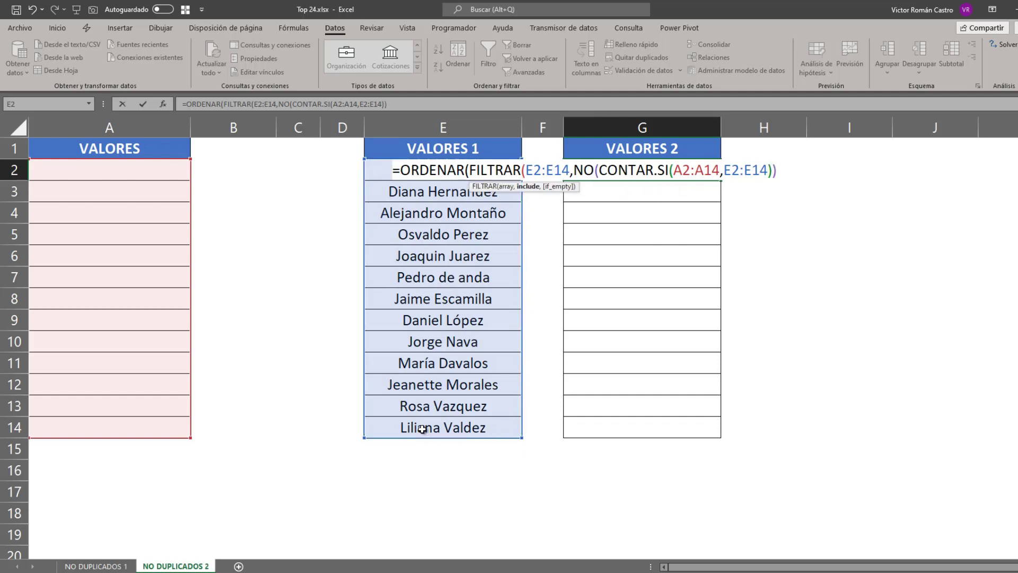
type("))")
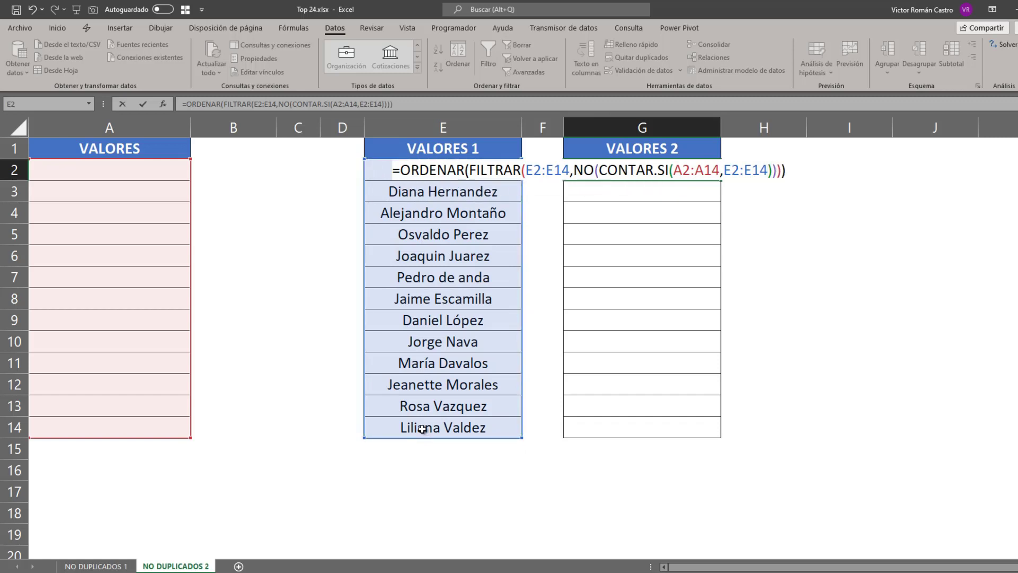
key("Return")
key("Up")
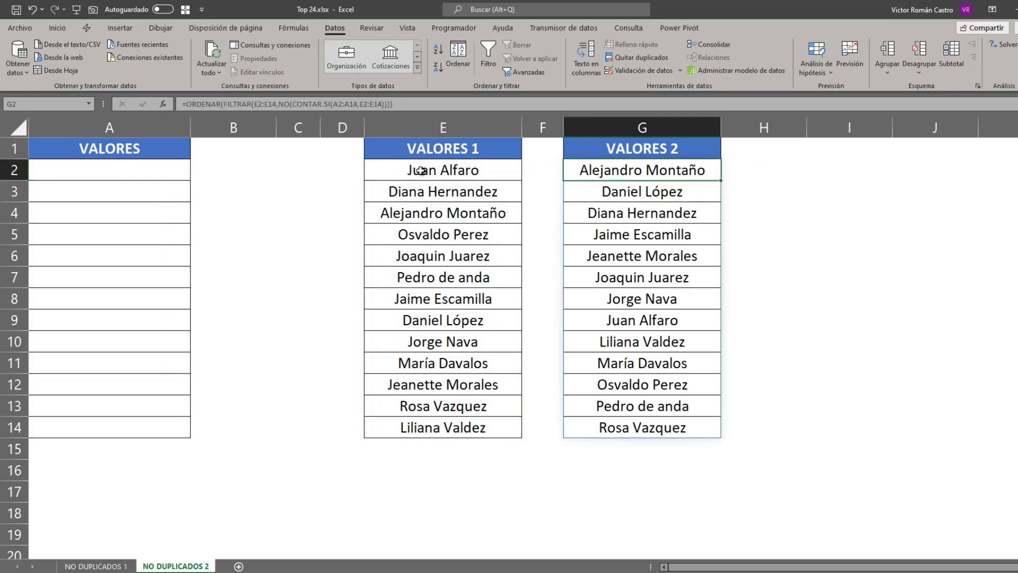
left_click_drag(416, 168, 450, 419)
left_click(608, 171)
double_click(606, 170)
key("Escape")
left_click_drag(640, 171, 653, 431)
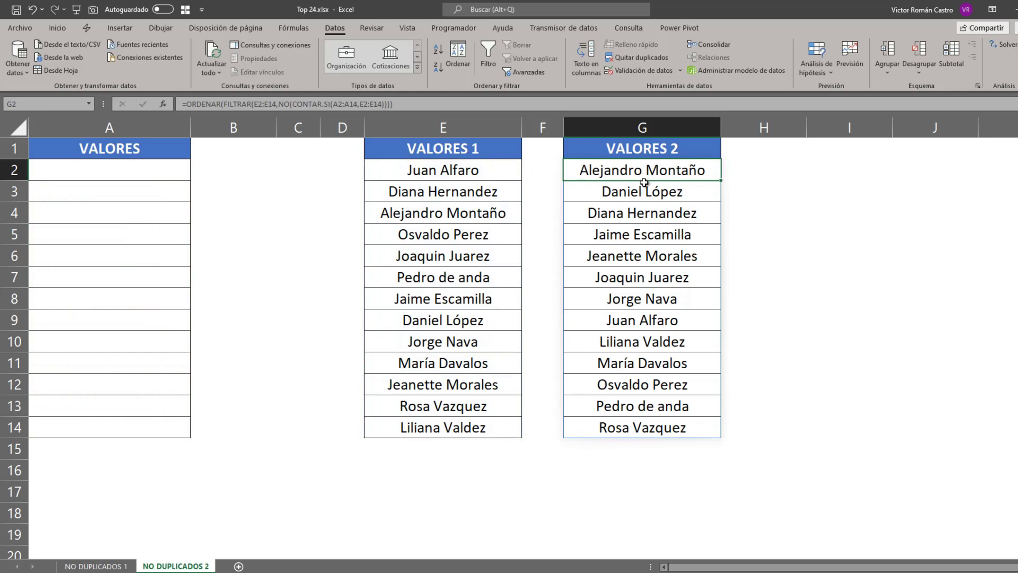
left_click(657, 428)
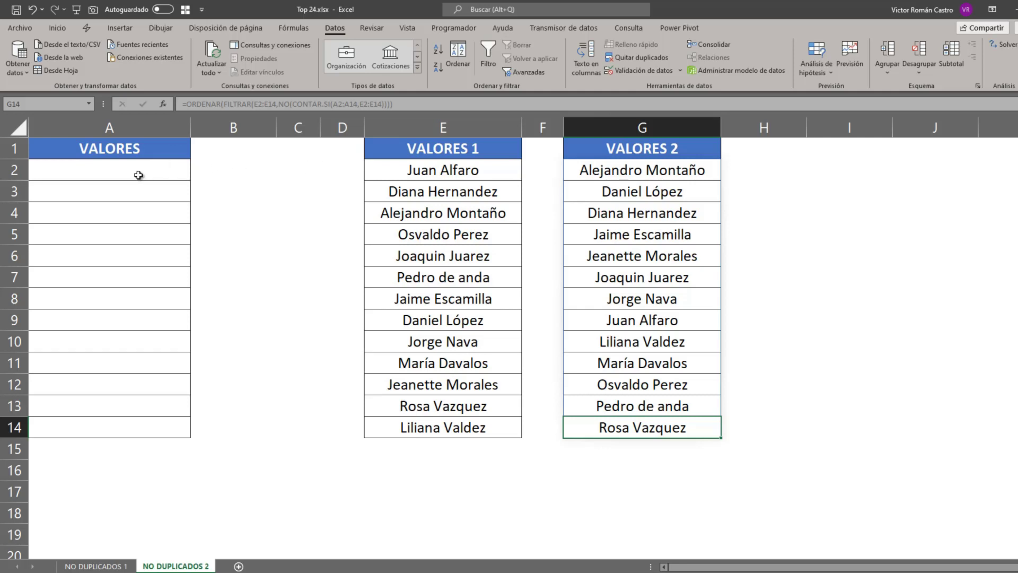
mouse_move(138, 175)
left_mouse_down()
mouse_move(149, 378)
mouse_move(170, 428)
left_mouse_up()
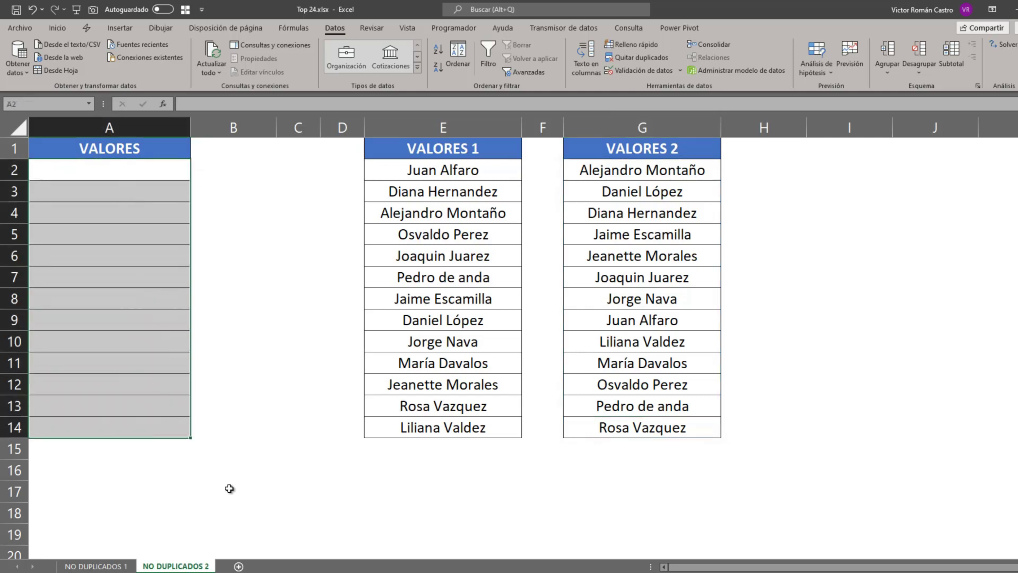
- Give A2:A14 List validation with source =$G$2#
left_click(652, 70)
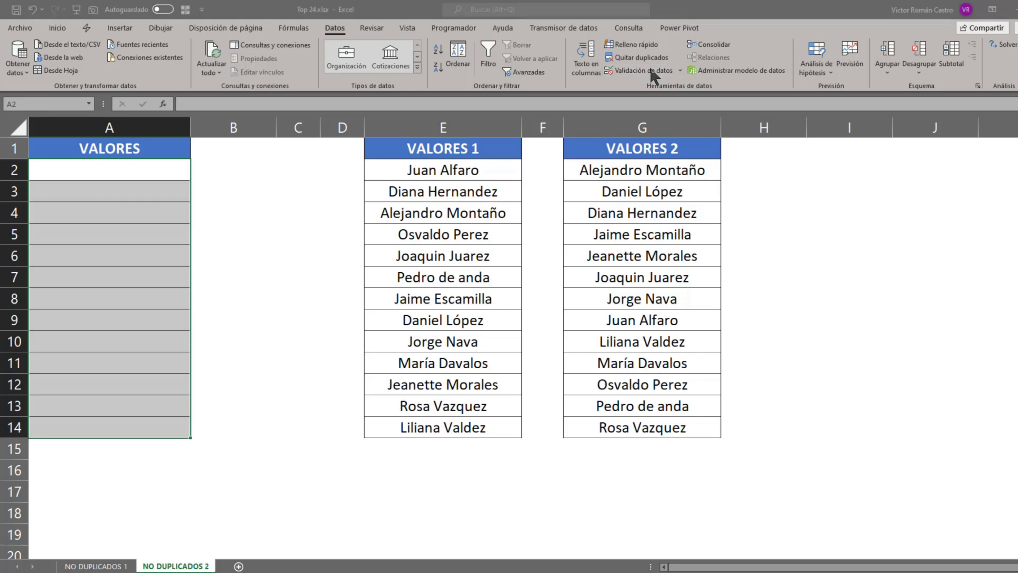
left_click_drag(525, 252, 307, 237)
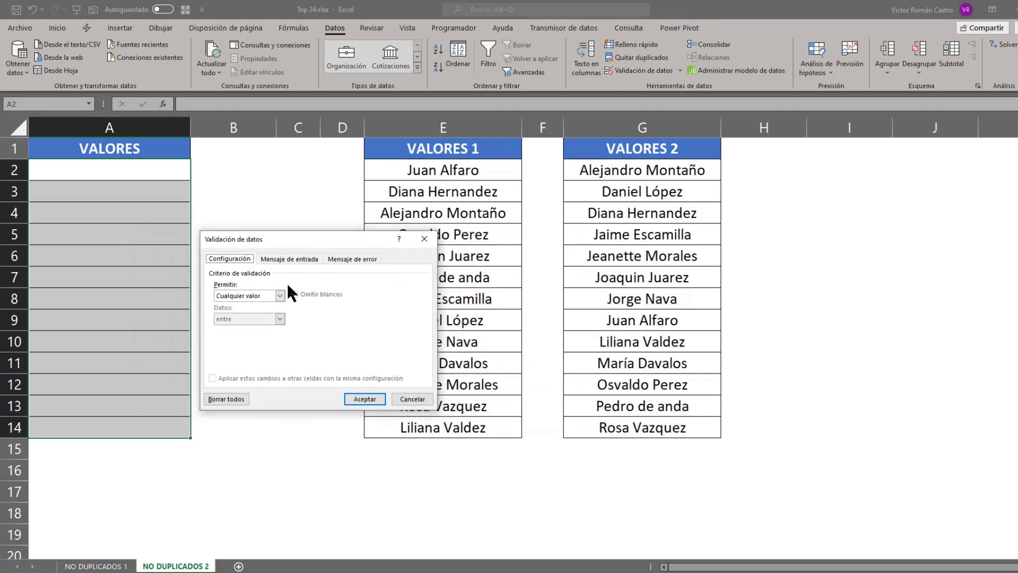
left_click(280, 296)
left_click(281, 326)
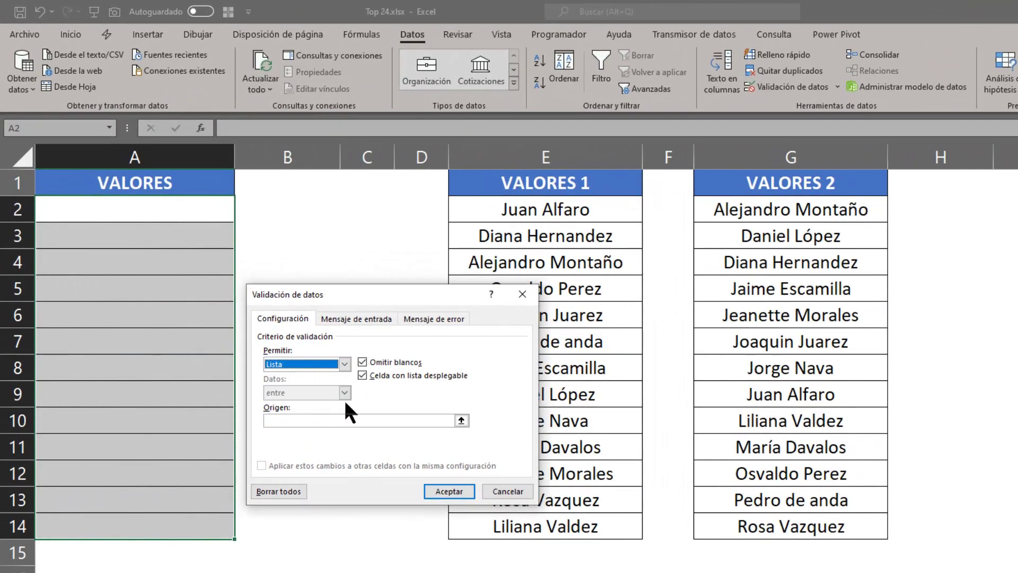
left_click(375, 421)
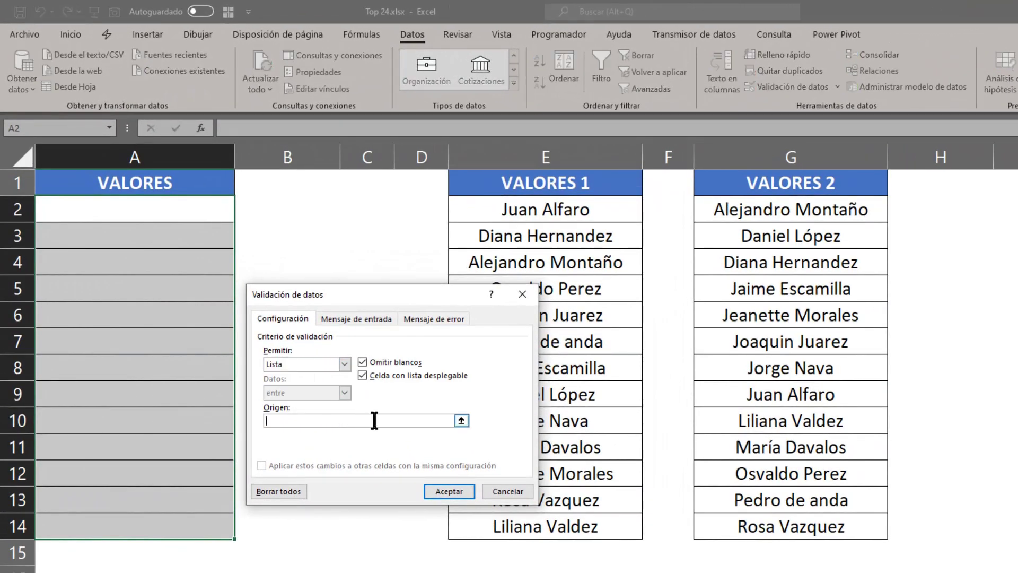
left_click(780, 212)
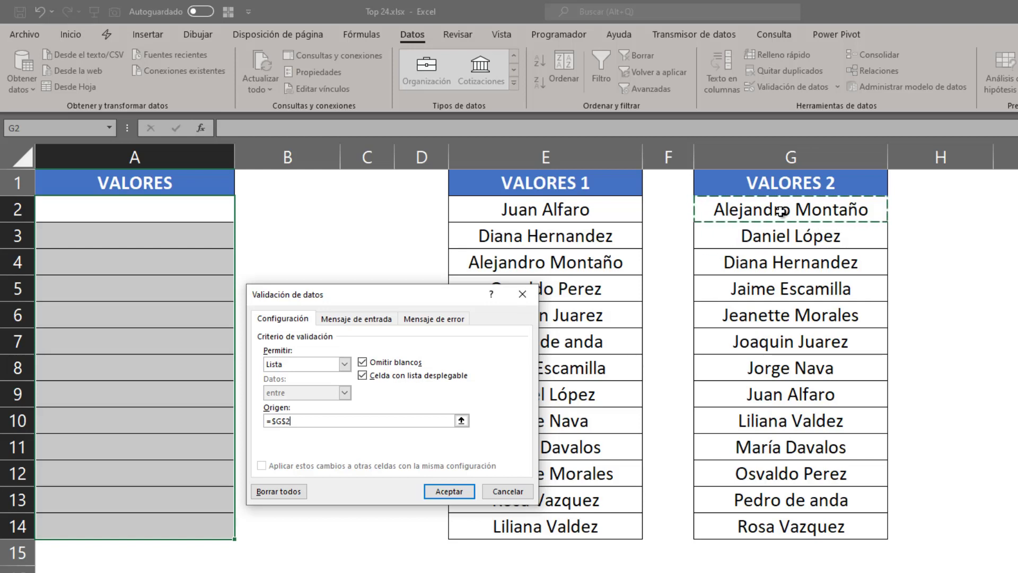
type("#")
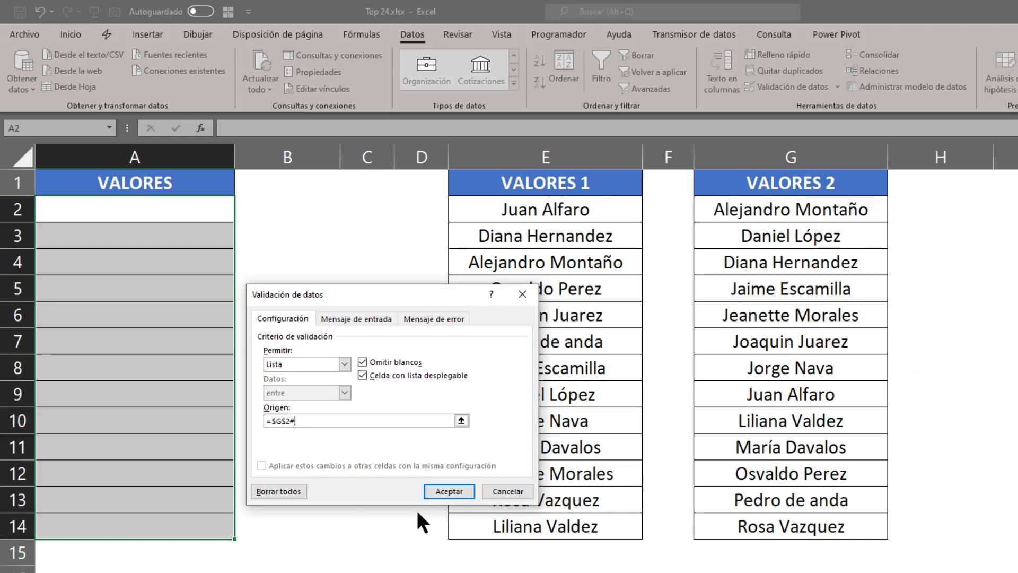
left_click(449, 492)
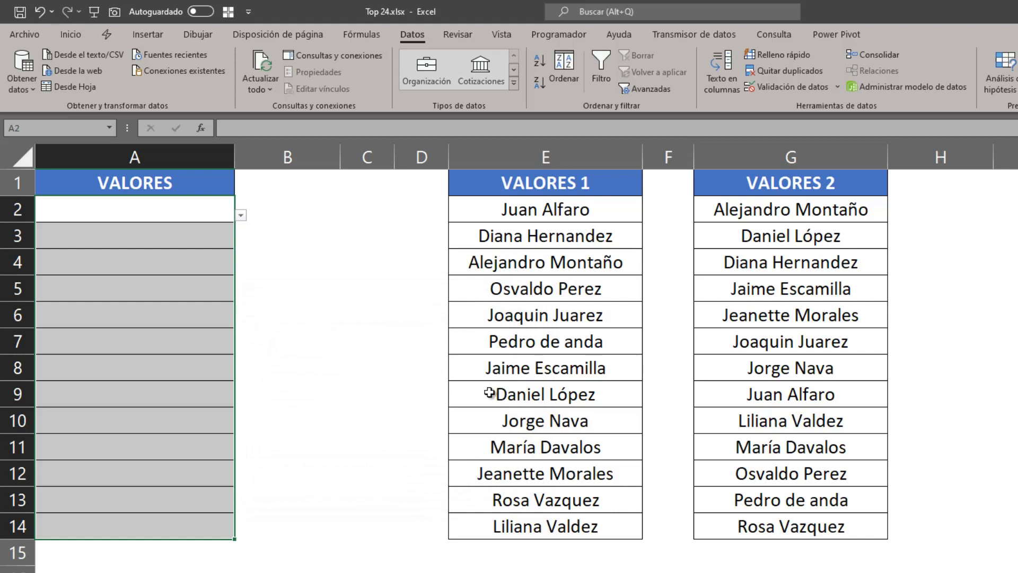
- Pick a name for A2 from its dropdown, removing it from the column G list
left_click(74, 208)
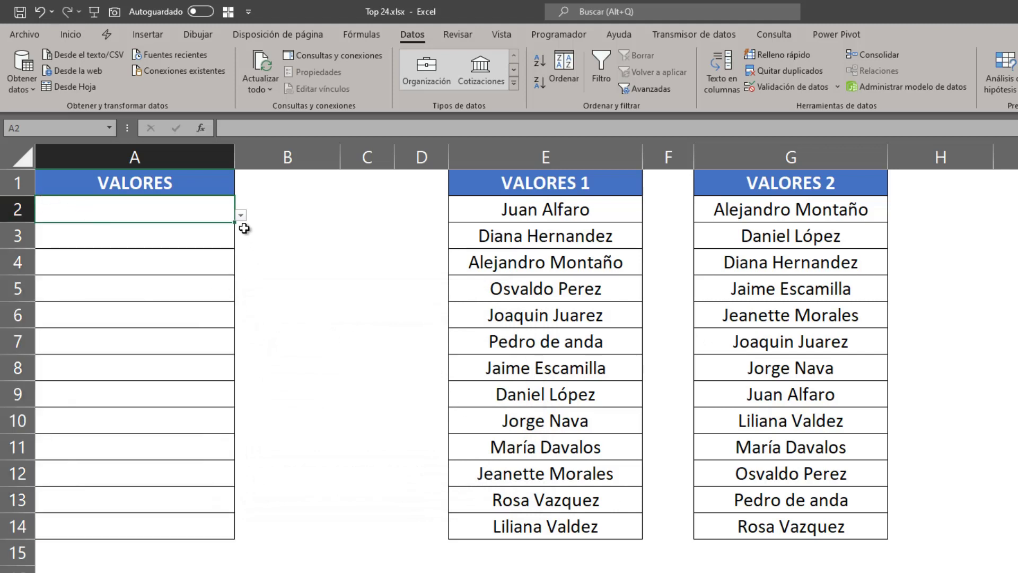
left_click(241, 215)
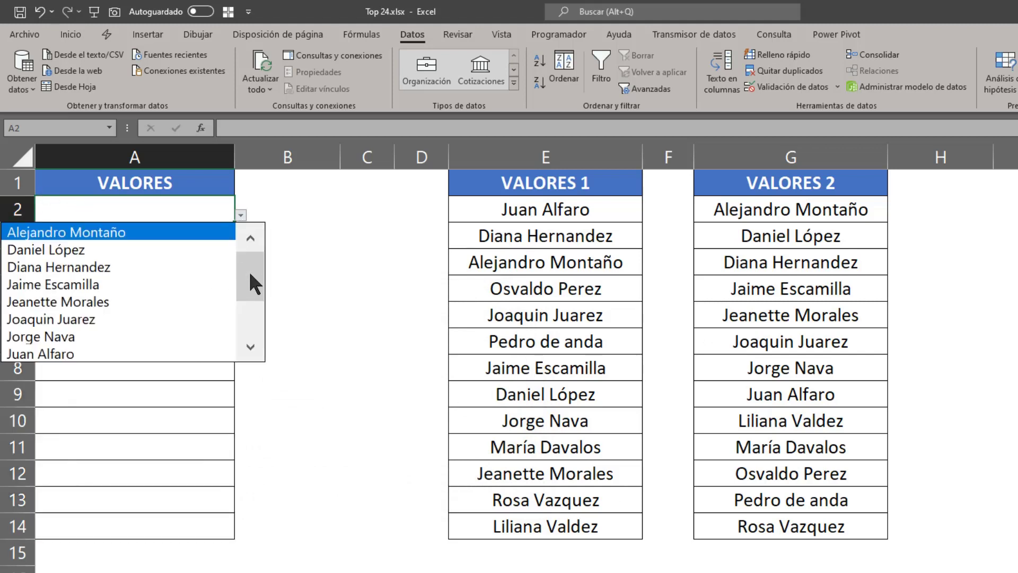
mouse_move(250, 273)
left_mouse_down()
mouse_move(243, 325)
mouse_move(259, 272)
left_mouse_up()
left_click_drag(255, 293, 259, 335)
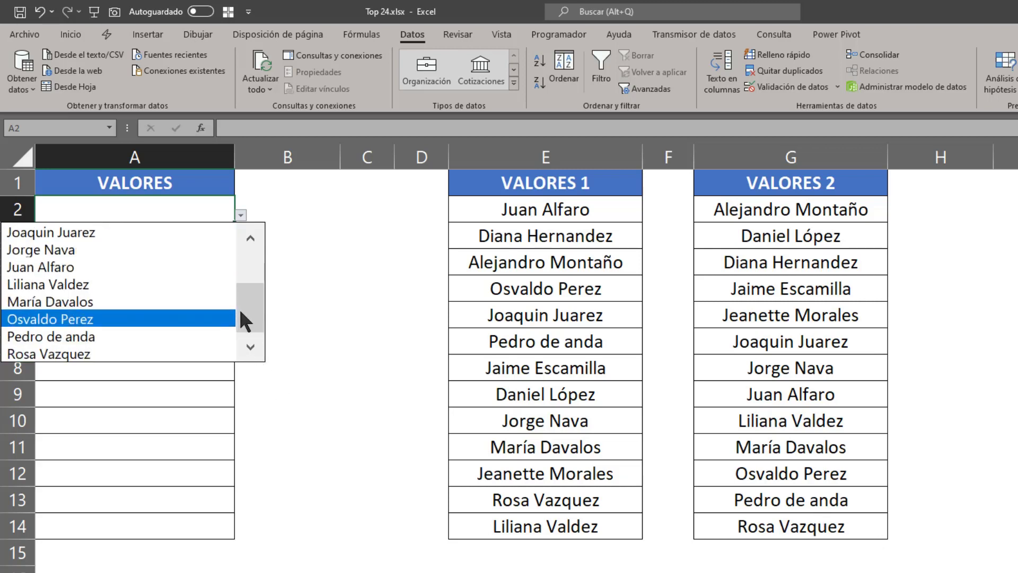
left_click_drag(243, 303, 231, 259)
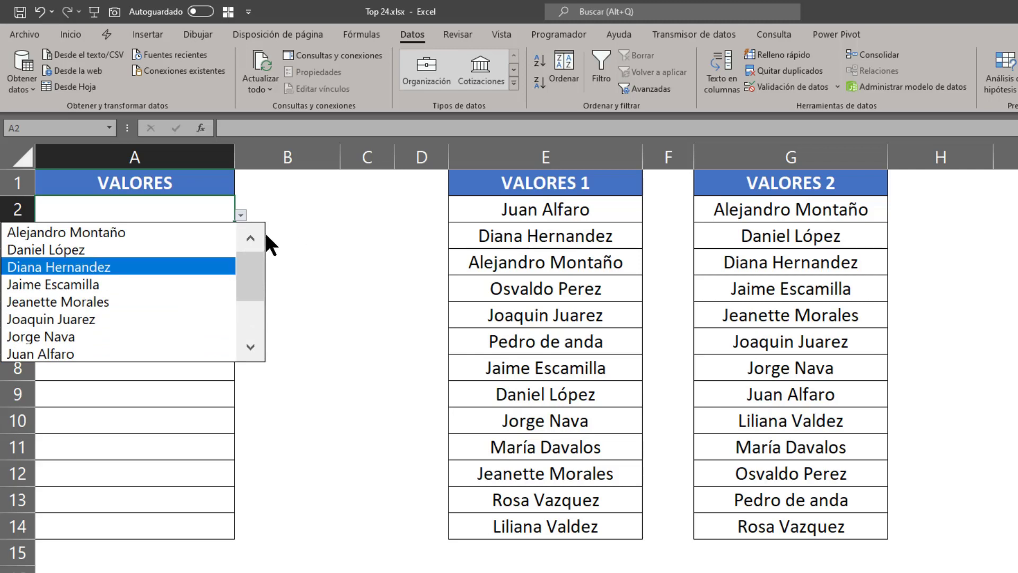
left_click(142, 289)
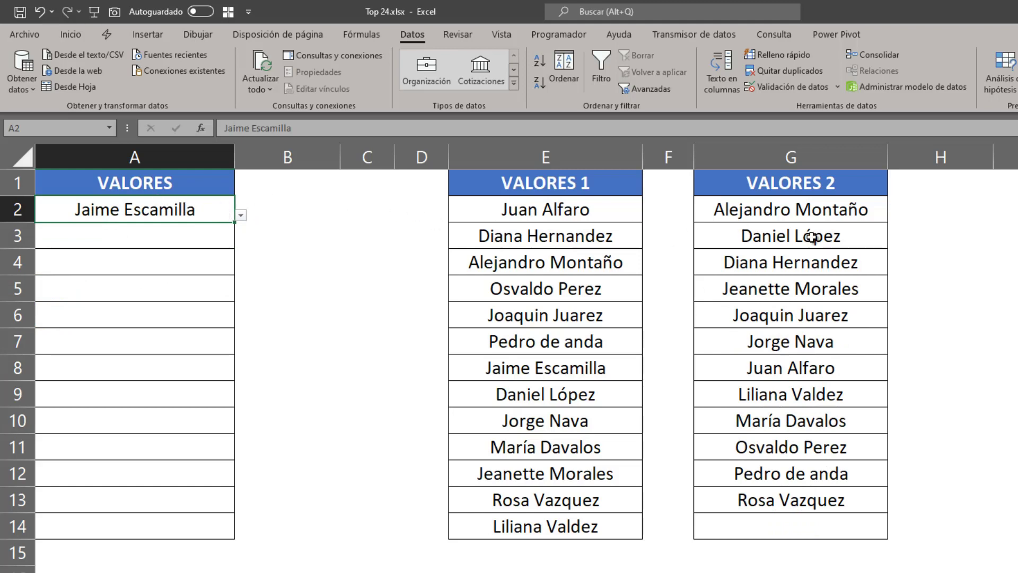
- Check the shortened spill in column G, then pick a name for A3 from its dropdown
left_click_drag(763, 208, 789, 495)
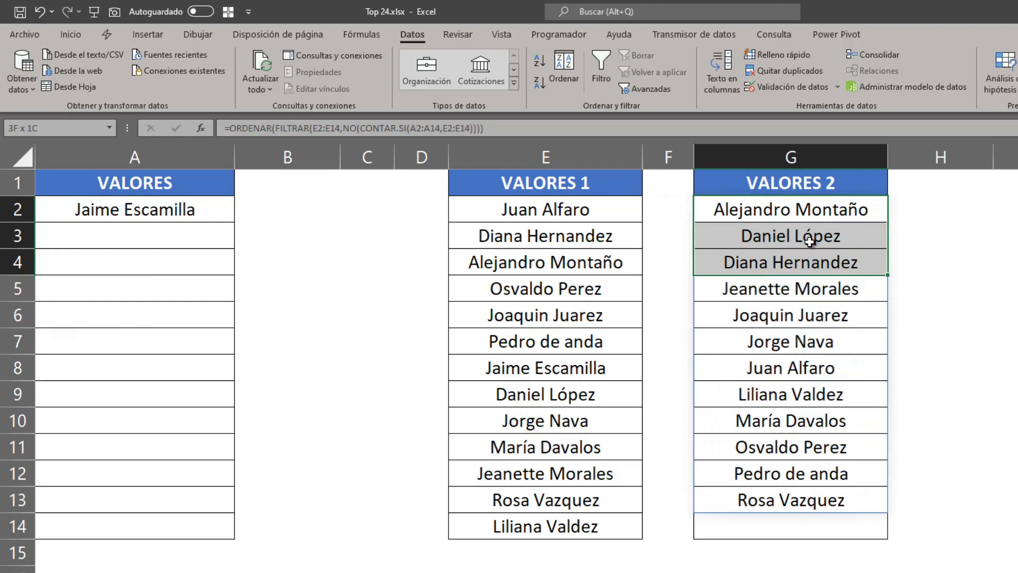
mouse_move(788, 494)
left_mouse_down()
mouse_move(836, 484)
mouse_move(838, 495)
left_mouse_up()
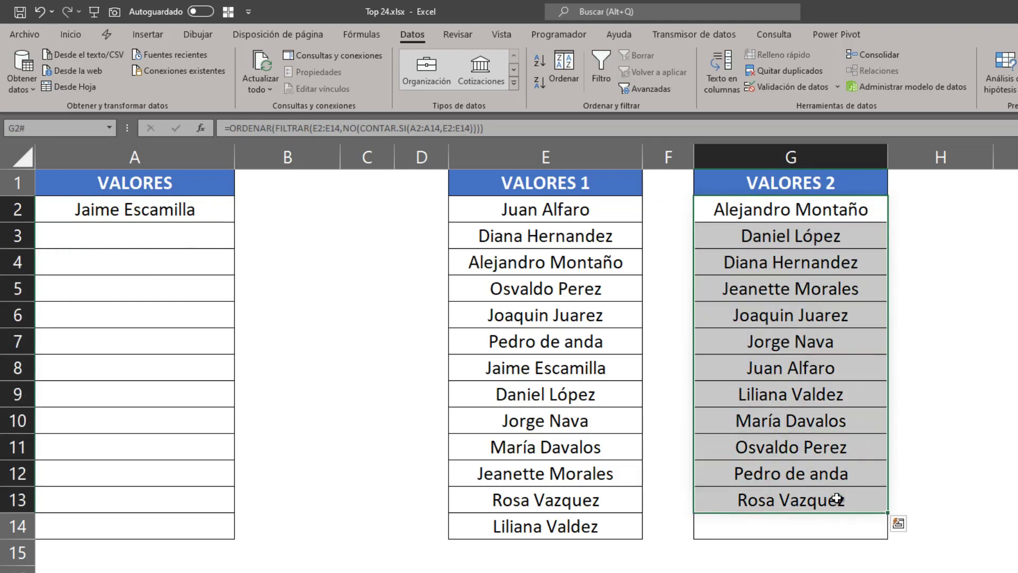
left_click(832, 506)
left_click(134, 241)
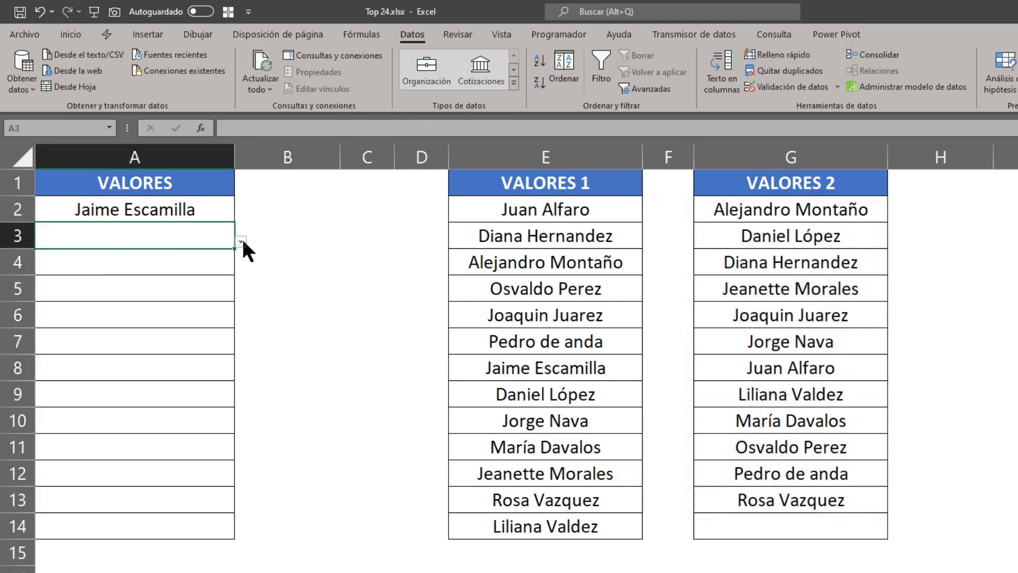
left_click(241, 242)
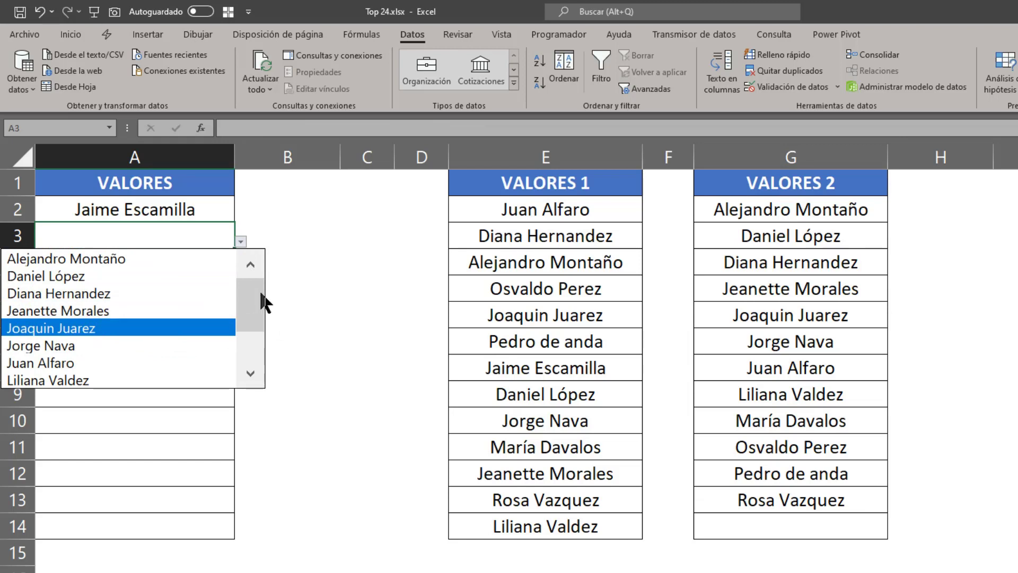
left_click_drag(261, 293, 265, 329)
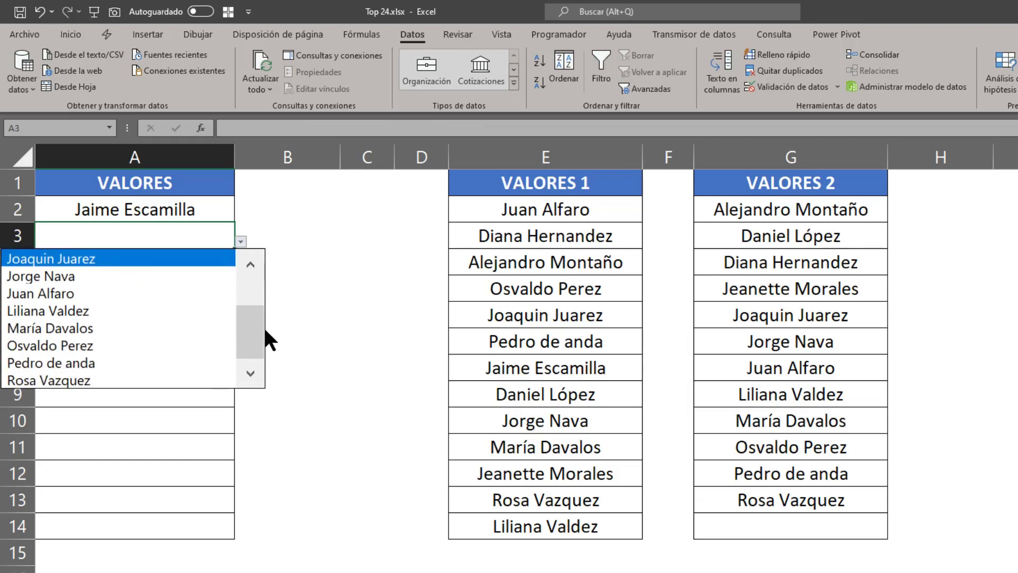
left_click(149, 346)
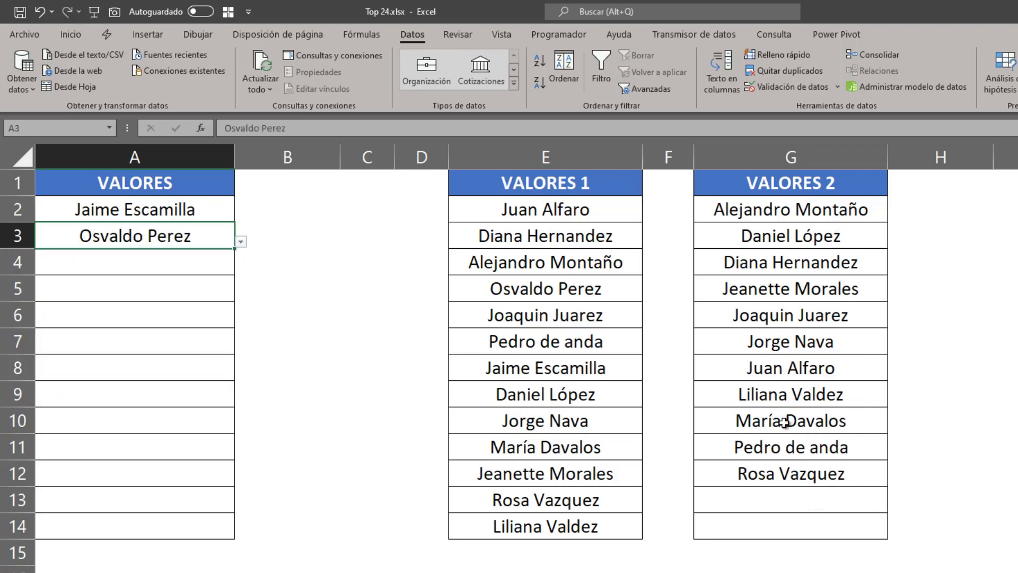
- Fill A4 and A5 with the next two names from their dropdowns
left_click(201, 261)
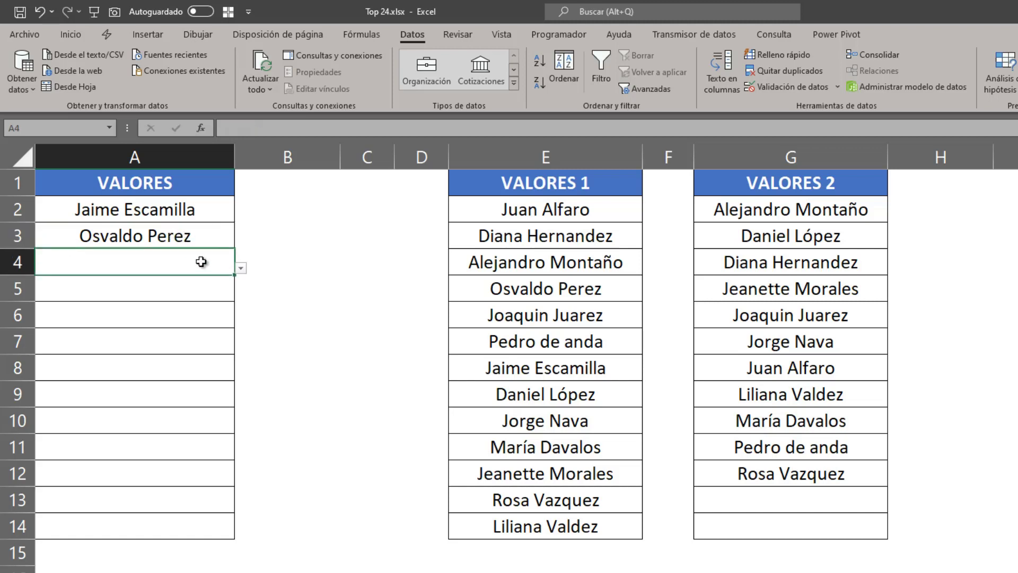
left_click(242, 268)
mouse_move(243, 333)
left_mouse_down()
mouse_move(245, 381)
mouse_move(245, 324)
mouse_move(254, 380)
left_mouse_up()
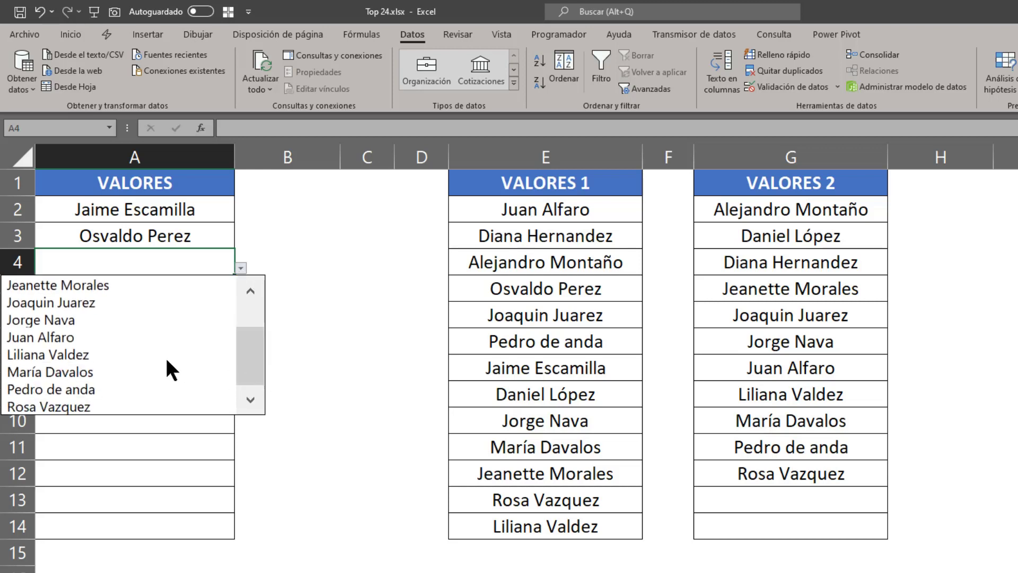
left_click(143, 355)
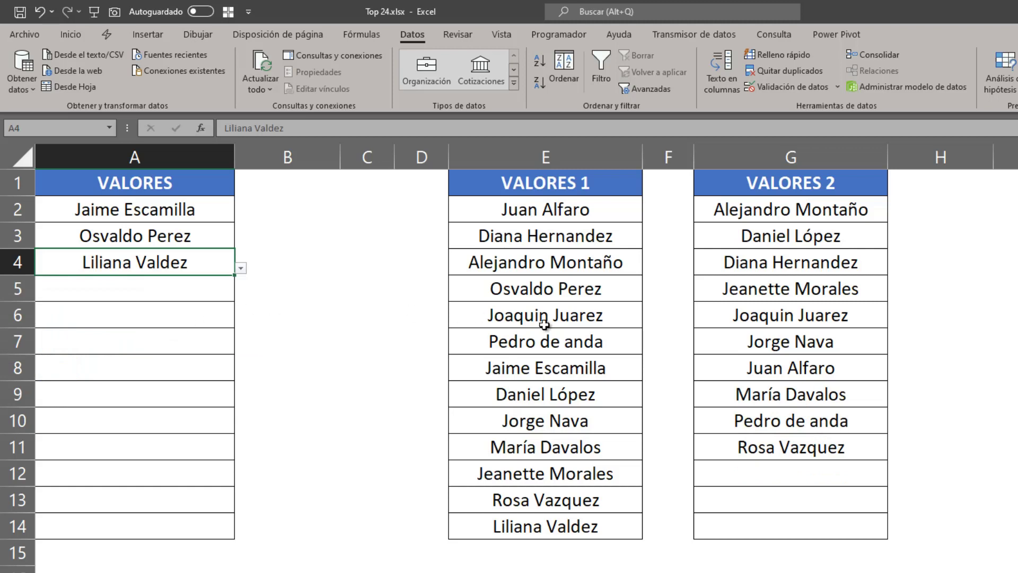
left_click(184, 302)
left_click(219, 297)
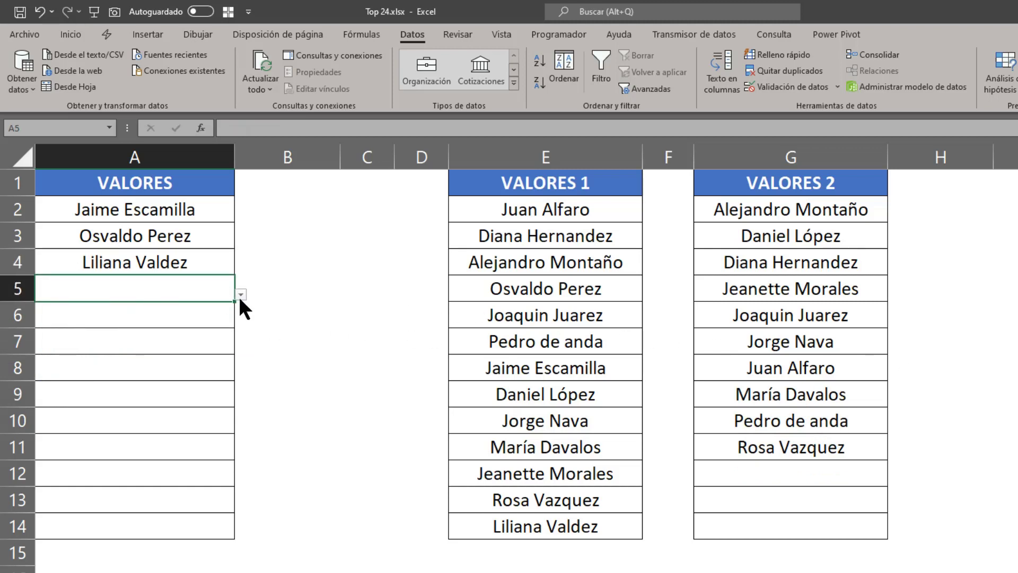
left_click(241, 294)
left_click(167, 347)
- Fill A6 and A7 from their dropdowns, then select A8
left_click(208, 321)
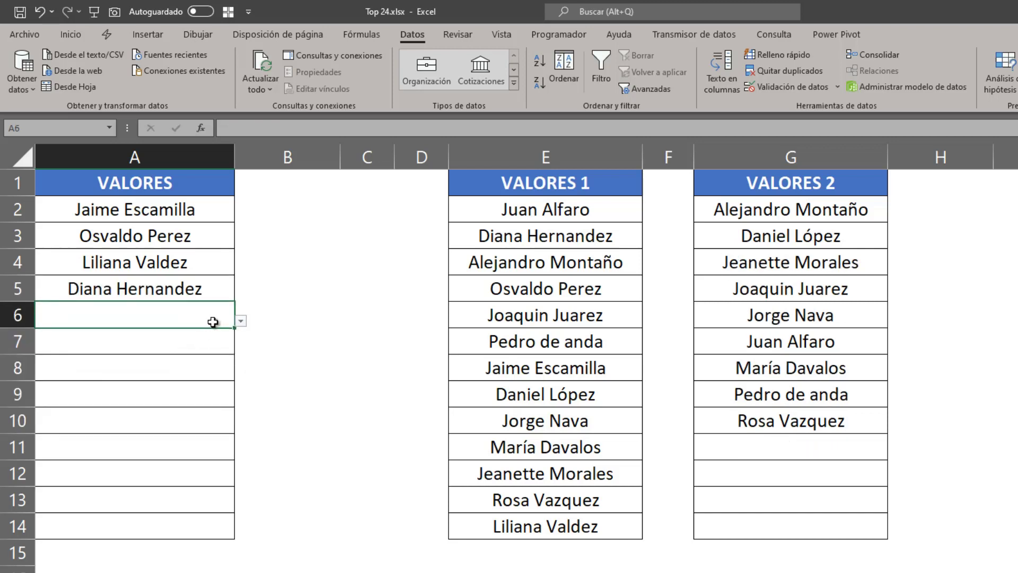
left_click(241, 320)
left_click(153, 374)
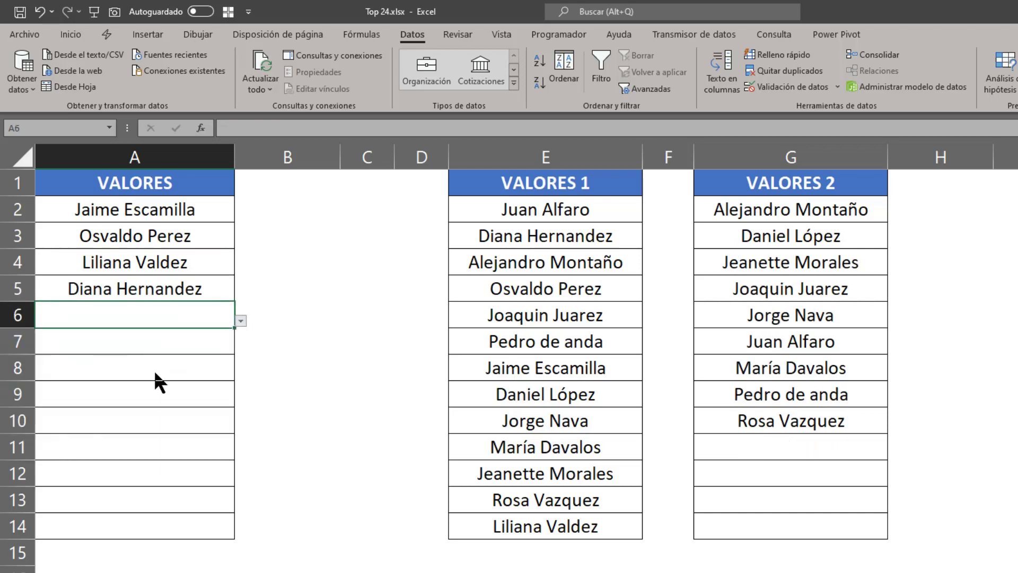
left_click(207, 338)
left_click(241, 347)
left_click(154, 416)
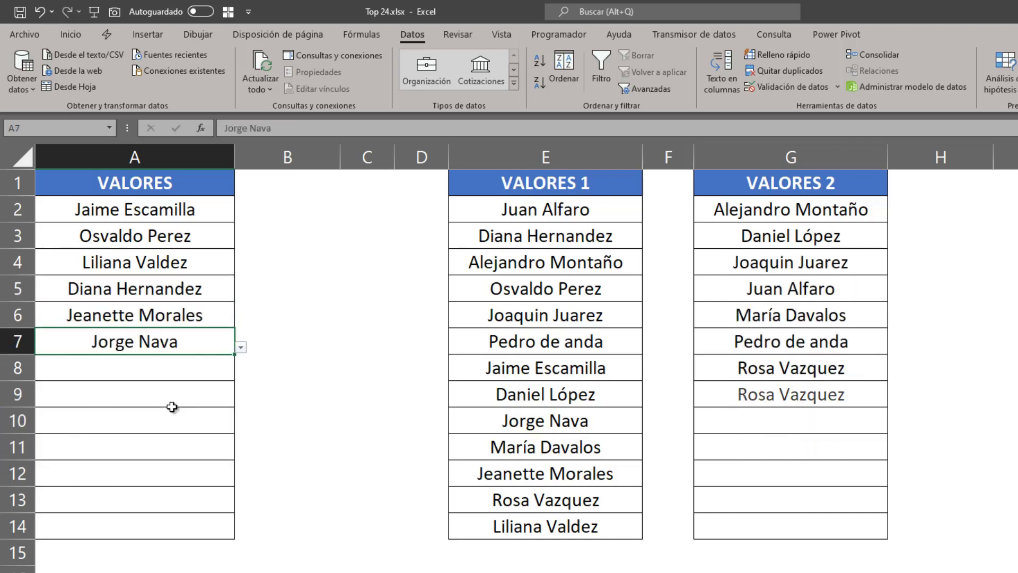
left_click(234, 374)
- Fill A8, A9 and A10 with names from their dropdowns
left_click(241, 373)
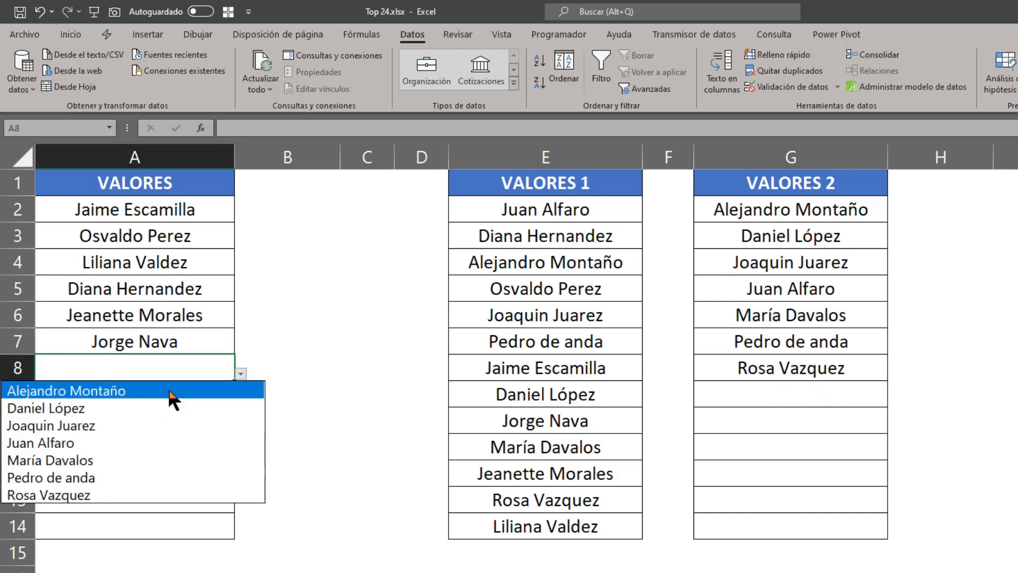
left_click(173, 393)
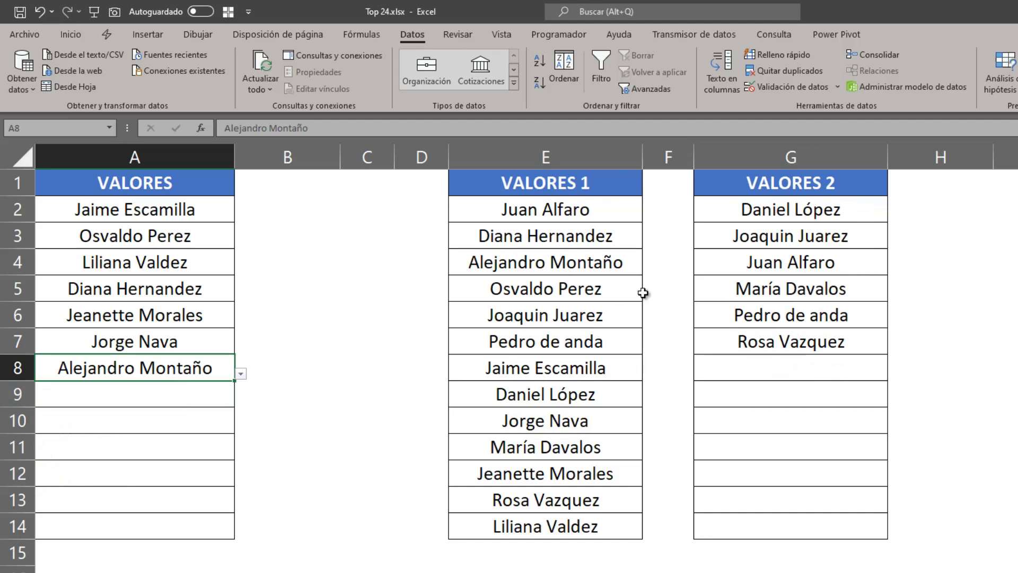
left_click(221, 399)
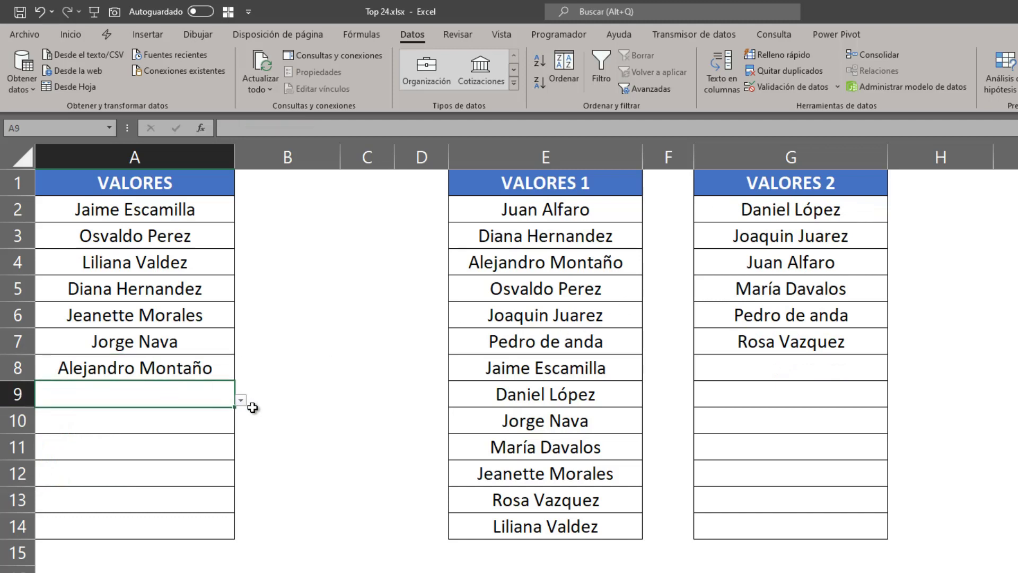
left_click(242, 401)
left_click(210, 419)
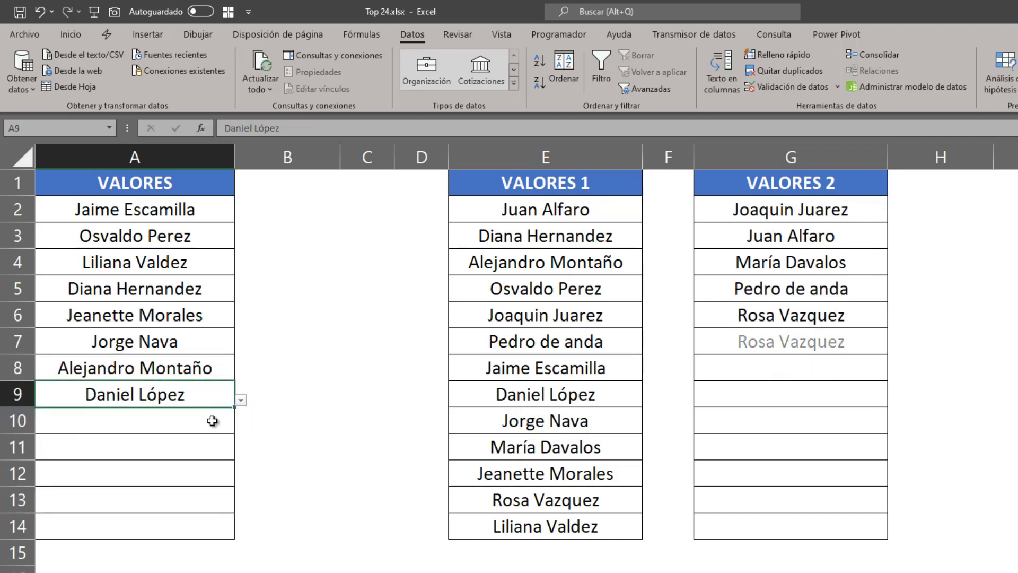
left_click(222, 420)
left_click(241, 426)
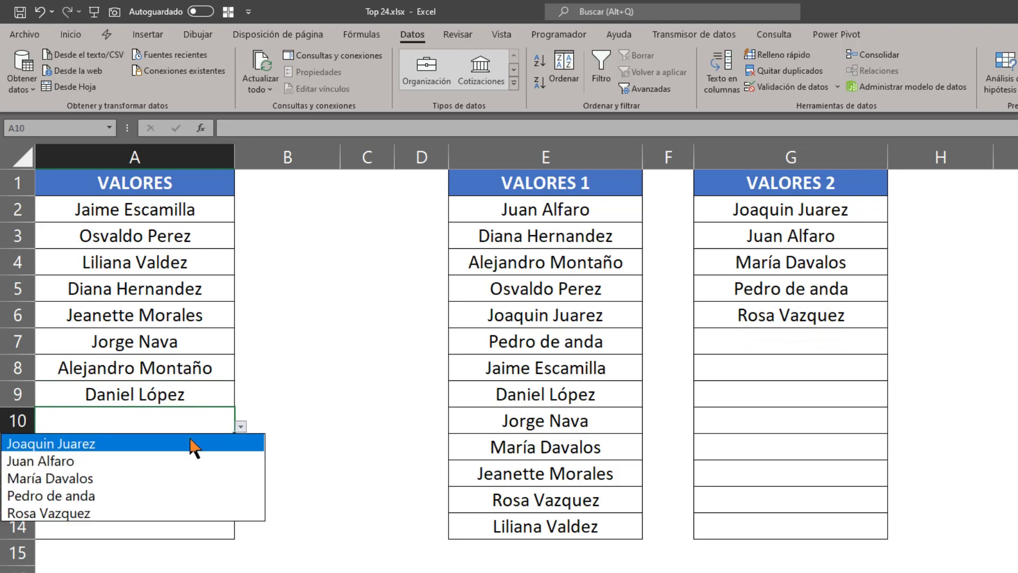
left_click(156, 462)
- Fill A11 and A12 with names from their dropdowns
left_click(194, 455)
left_click(242, 452)
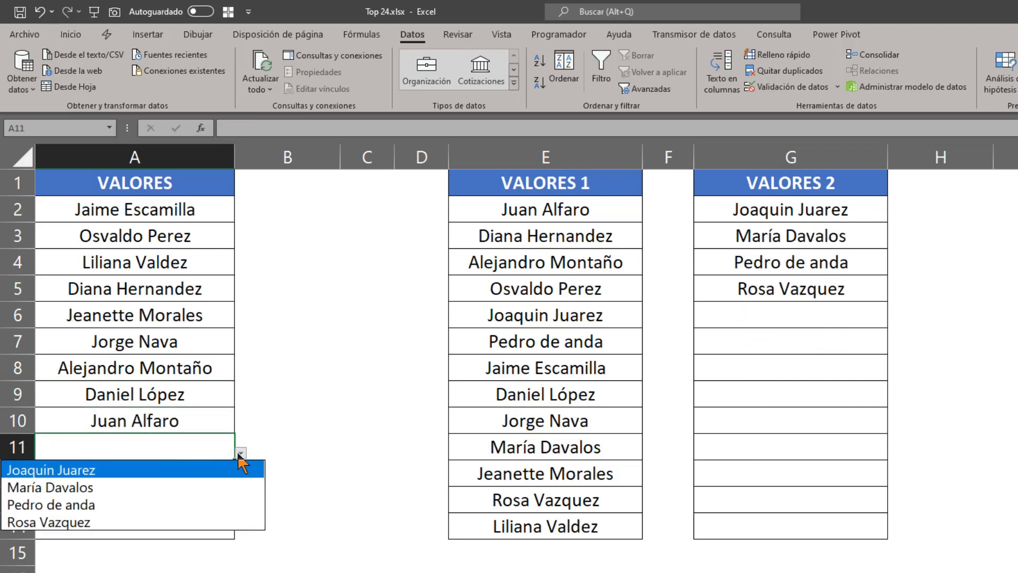
left_click(156, 488)
left_click(194, 479)
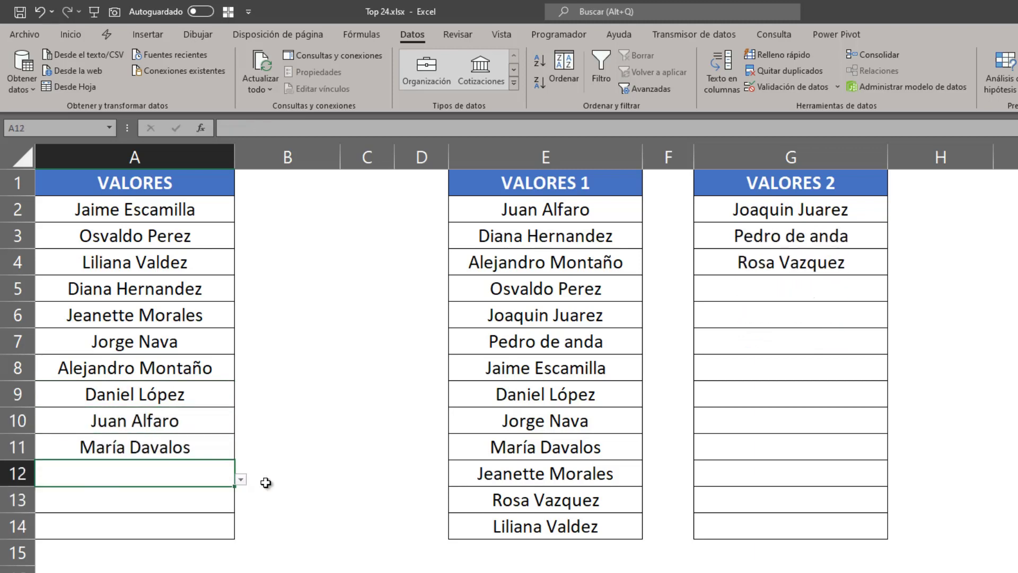
left_click(241, 479)
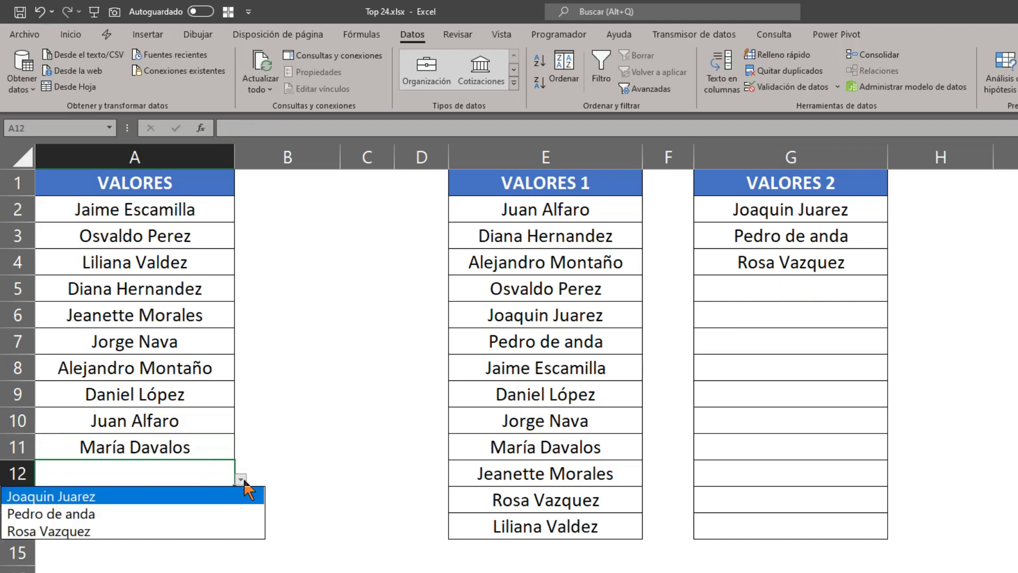
left_click(163, 497)
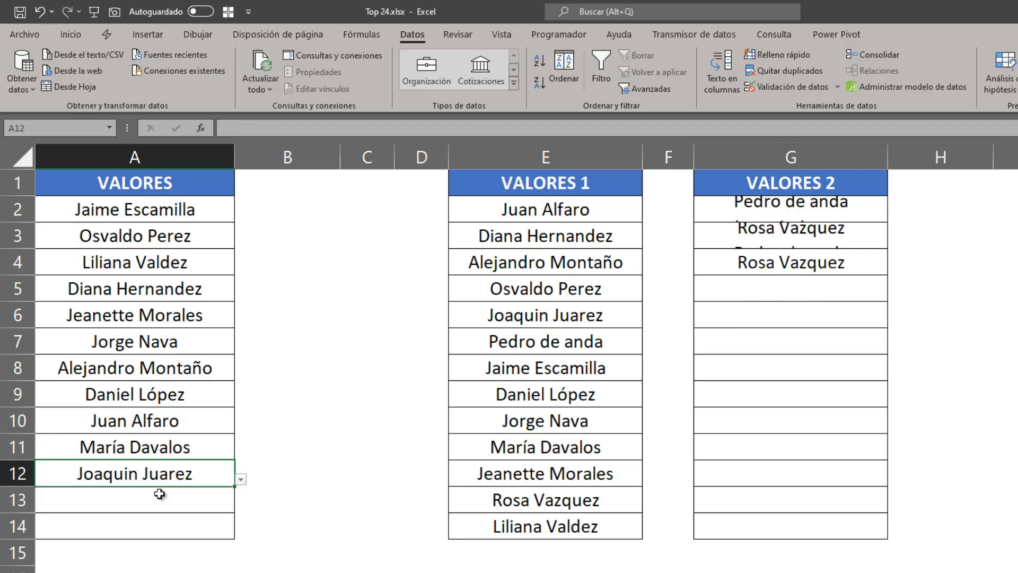
- Fill A13 and A14 with the last two names, leaving column G at #CALC!
left_click(200, 500)
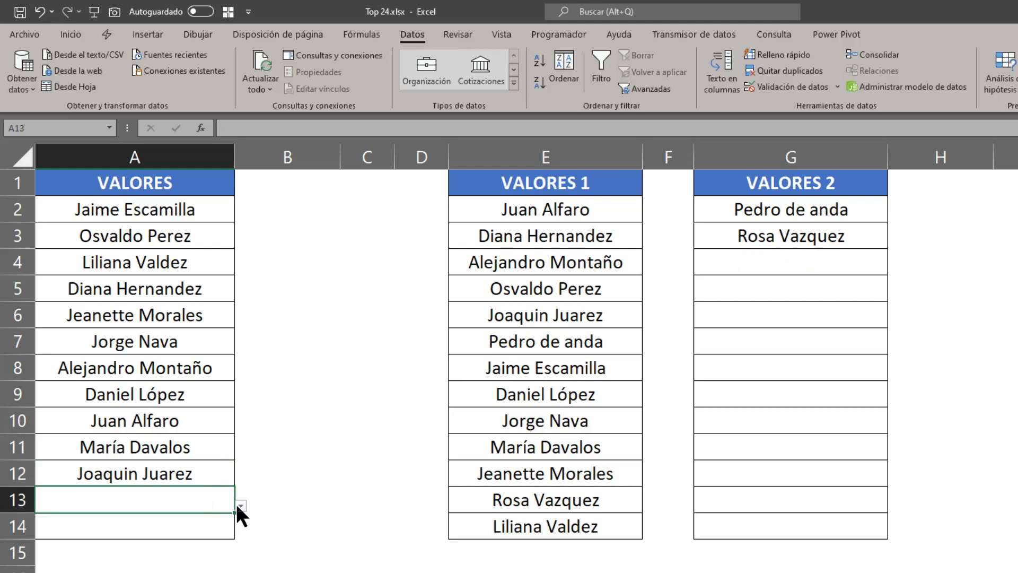
left_click(241, 506)
left_click(197, 539)
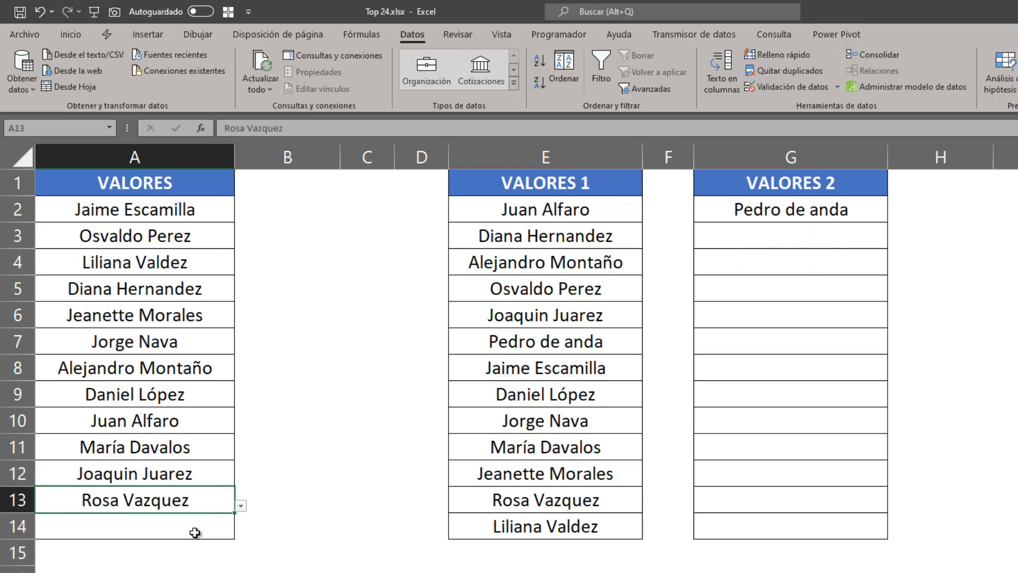
left_click(220, 528)
left_click(241, 532)
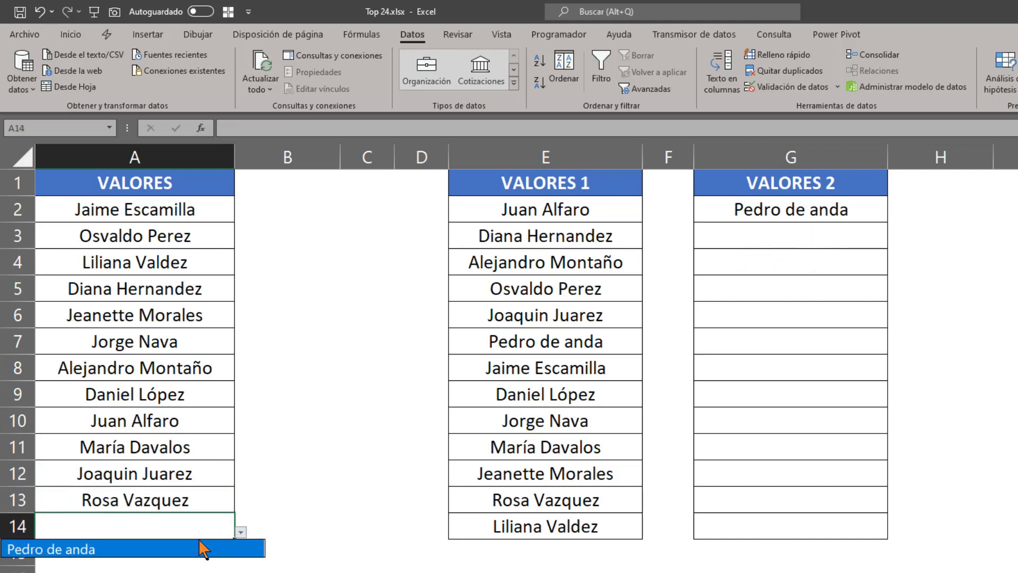
left_click(178, 549)
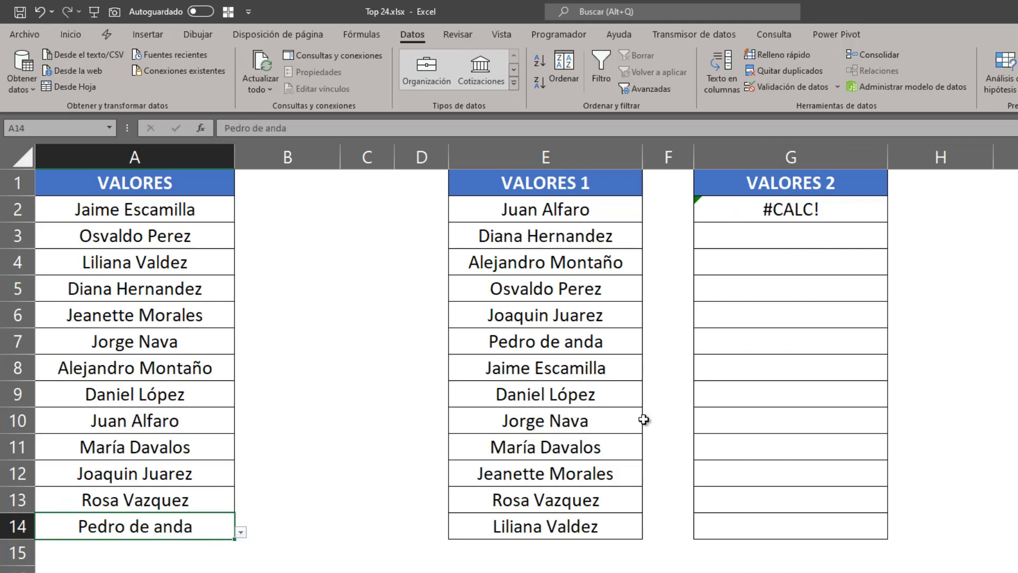